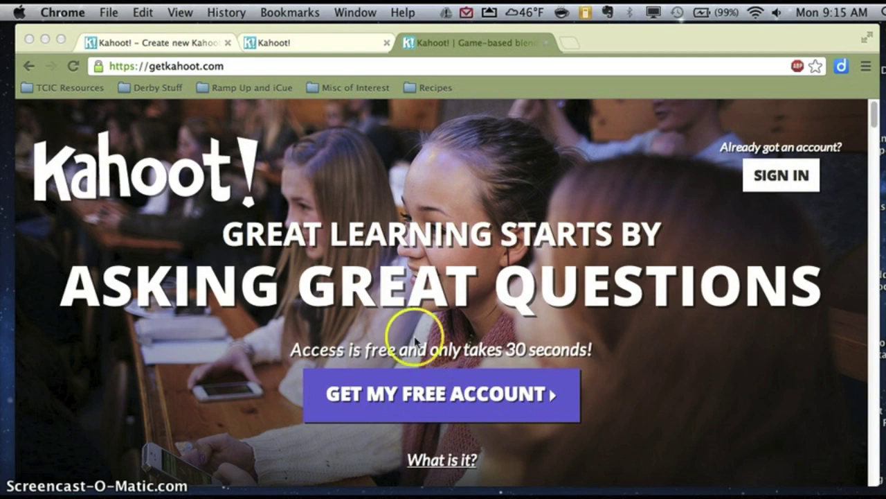
Switch to the 'Kahoot! - Create new Kahoot' tab at create.kahoot.it.
{"action": "left_click", "coordinate": [174, 40]}
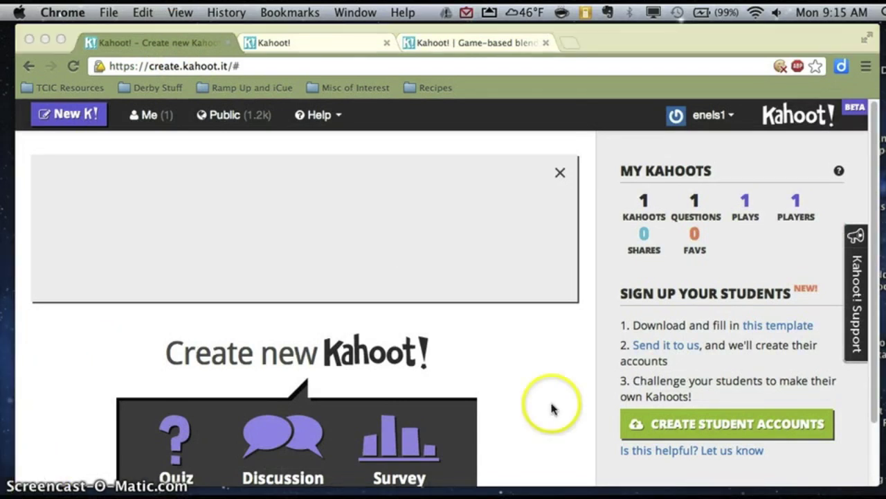
Choose Quiz on the Create new Kahoot page and name it 'Example Quiz'.
{"action": "scroll", "coordinate": [554, 410], "scroll_direction": "down", "scroll_amount": 2}
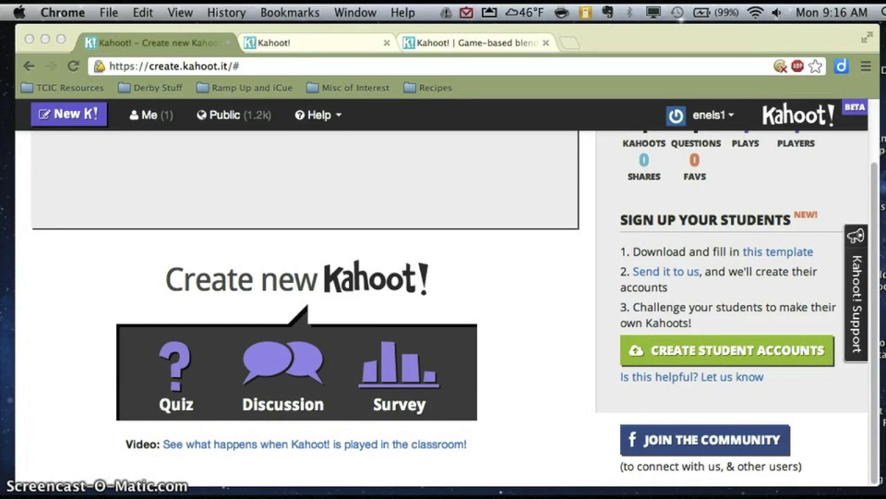
{"action": "left_click", "coordinate": [179, 374]}
{"action": "left_click", "coordinate": [180, 377]}
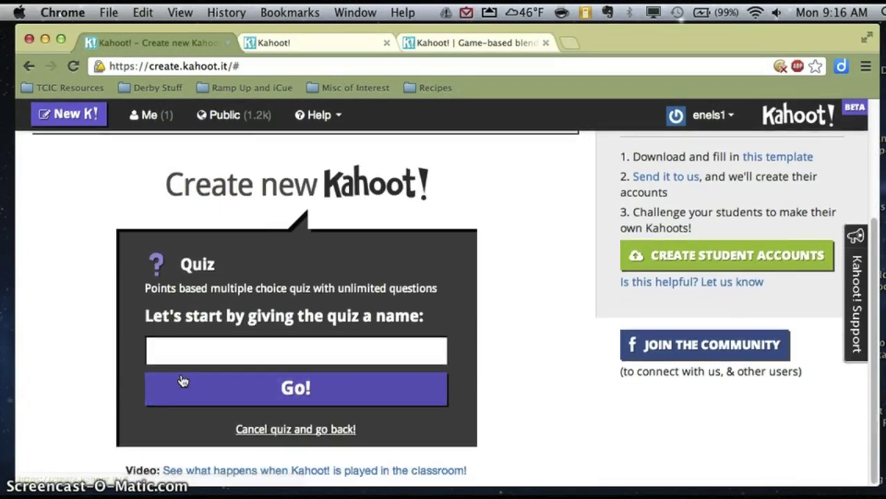
{"action": "left_click", "coordinate": [235, 350]}
{"action": "type", "text": "Example Quiz"}
{"action": "left_click", "coordinate": [256, 349]}
Create the quiz and attach the Coordinates image from the Desktop to its first question.
{"action": "left_click", "coordinate": [275, 377]}
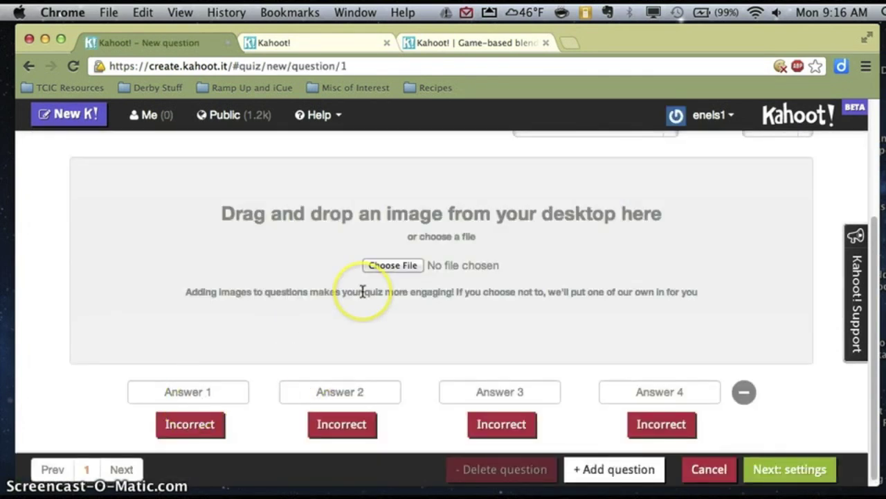
{"action": "scroll", "coordinate": [362, 292], "scroll_direction": "down", "scroll_amount": 1}
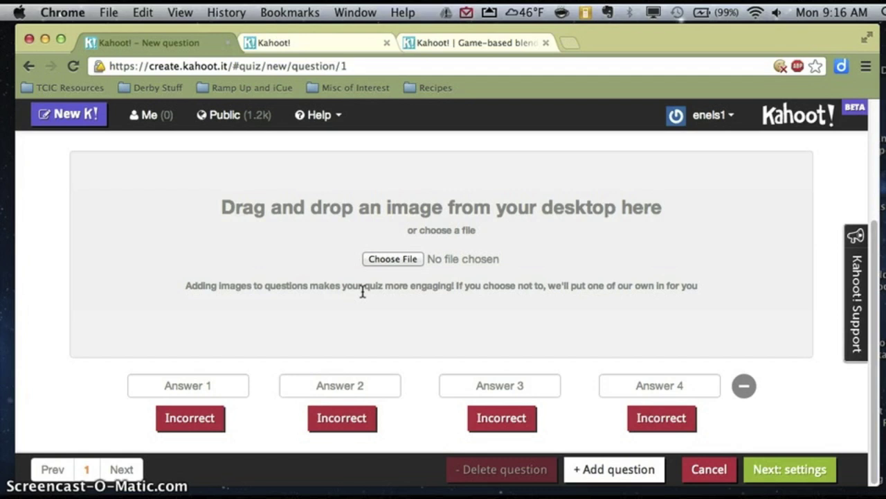
{"action": "left_click", "coordinate": [385, 261]}
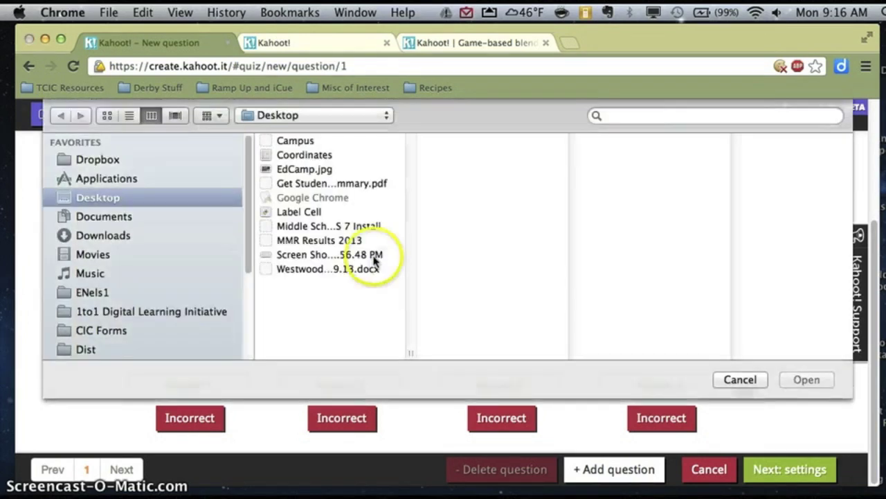
{"action": "left_click", "coordinate": [311, 159]}
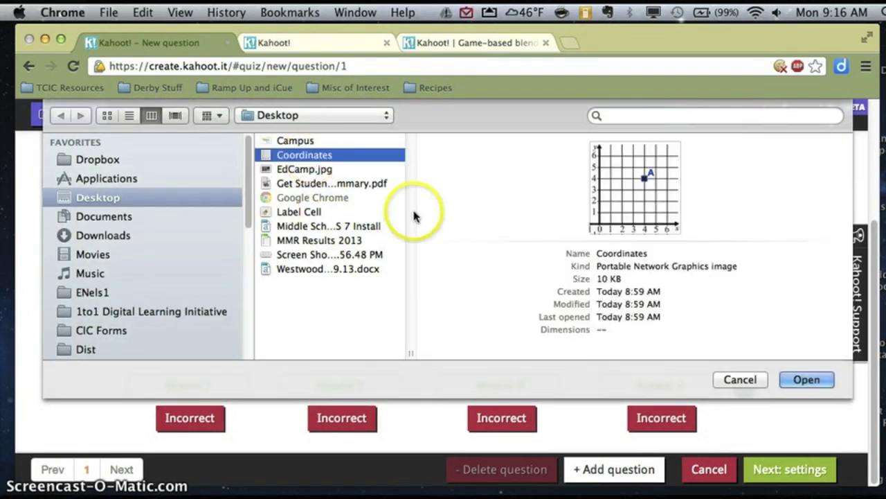
{"action": "left_click", "coordinate": [806, 380]}
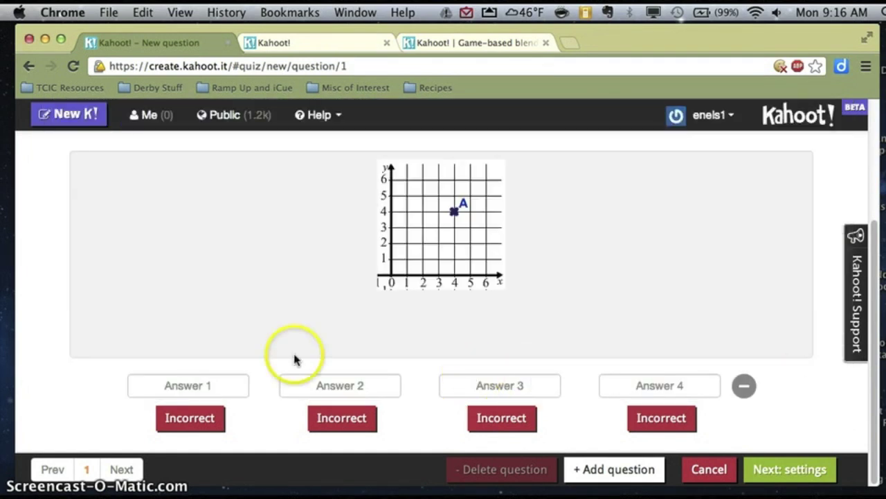
{"action": "scroll", "coordinate": [442, 291], "scroll_direction": "up", "scroll_amount": 3}
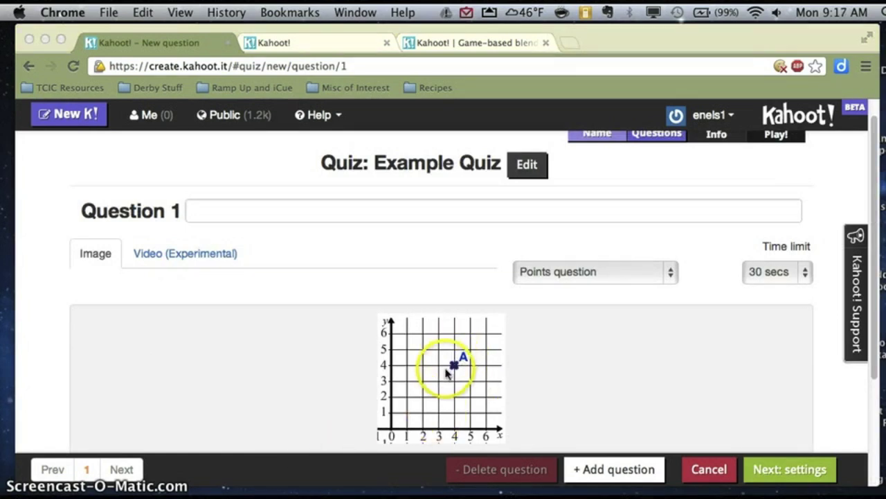
Enter 'What are the coordinates of the grid below?' as Question 1, keeping it a Points question.
{"action": "left_click", "coordinate": [284, 217]}
{"action": "type", "text": "What are the coor"}
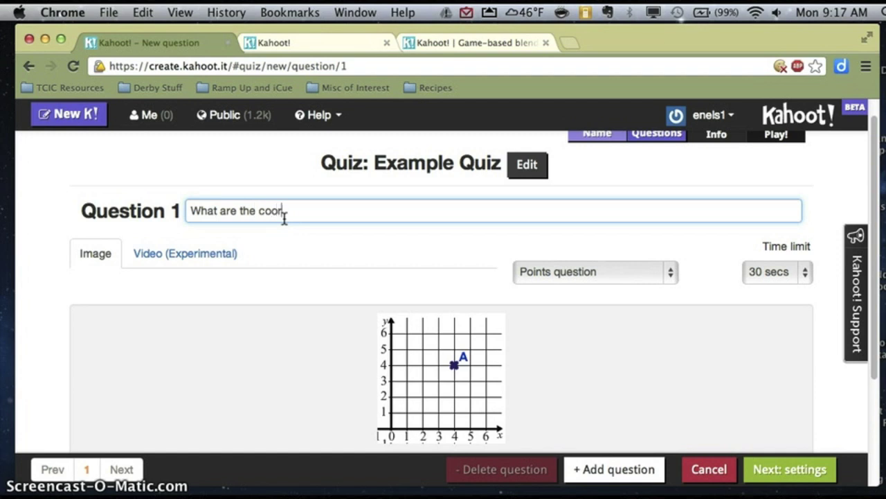
{"action": "type", "text": "dinates of the gri"}
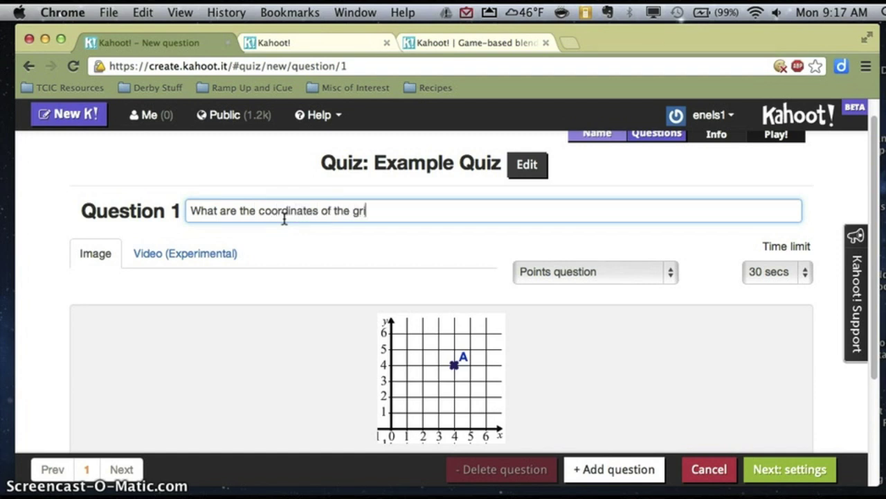
{"action": "type", "text": "d below?"}
{"action": "left_click", "coordinate": [669, 275]}
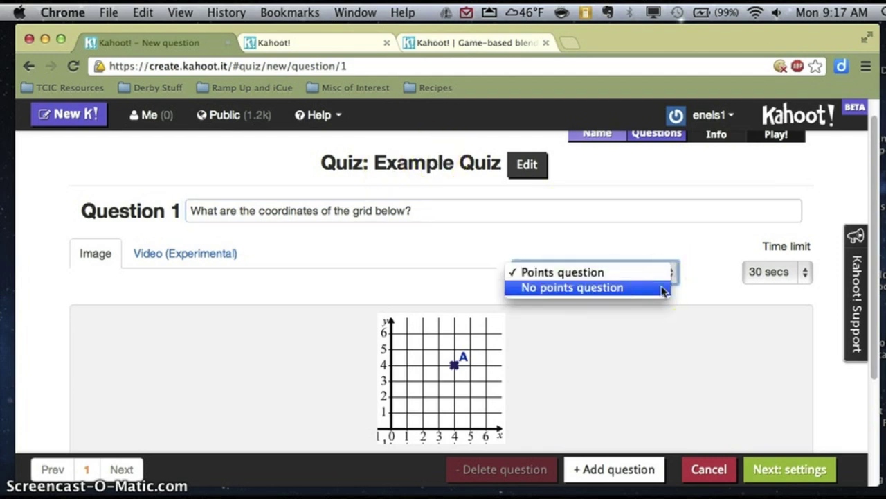
{"action": "left_click", "coordinate": [663, 290]}
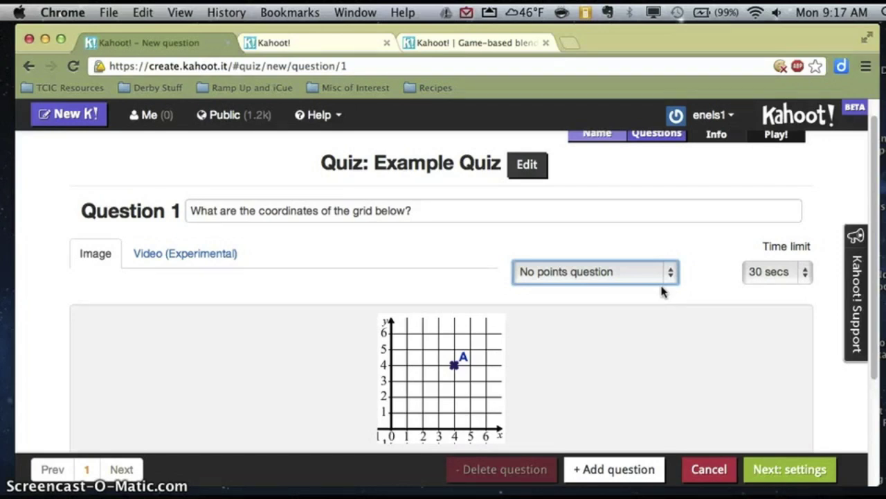
{"action": "left_click", "coordinate": [666, 276]}
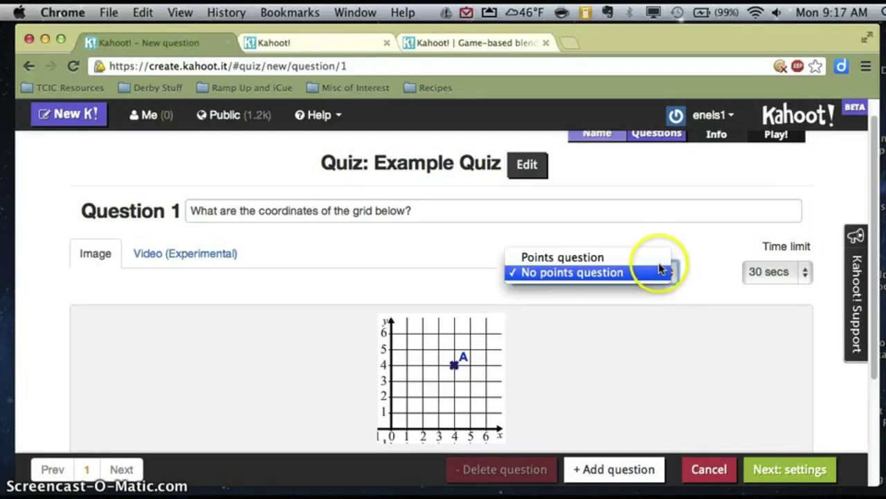
{"action": "left_click", "coordinate": [661, 258]}
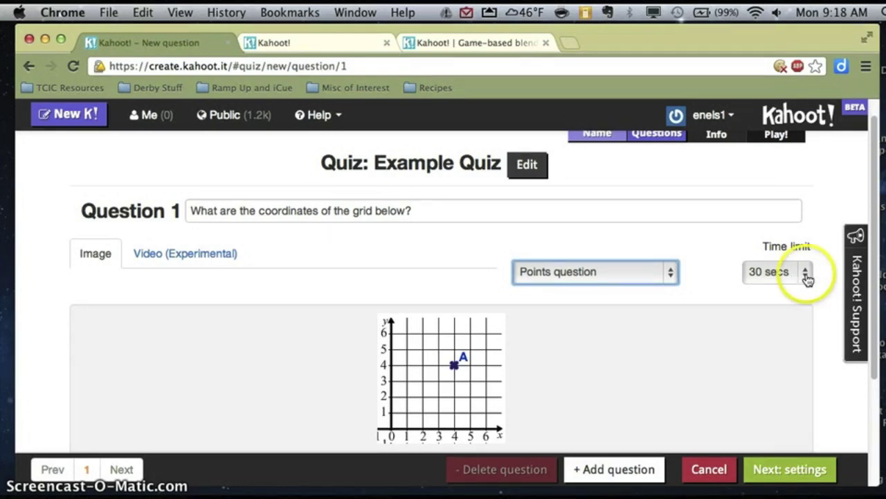
Give Question 1 a 120-second time limit and mark (4,4) as the correct answer.
{"action": "left_click", "coordinate": [794, 277]}
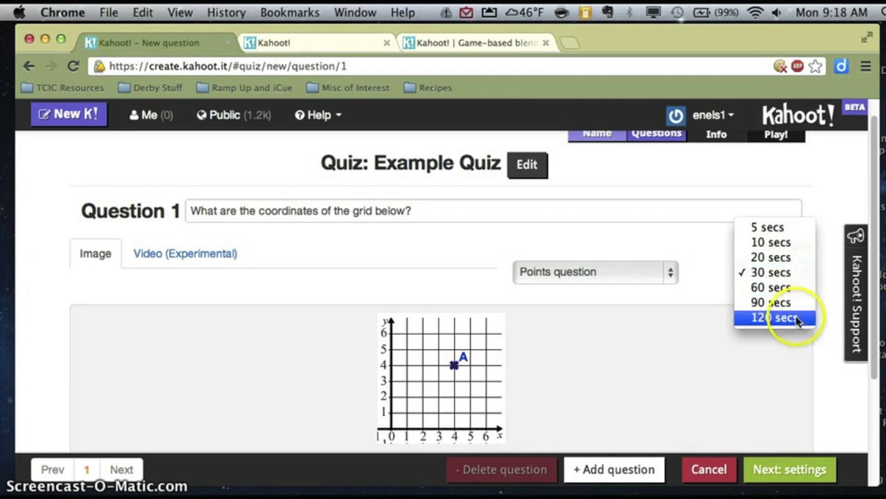
{"action": "left_click", "coordinate": [797, 317]}
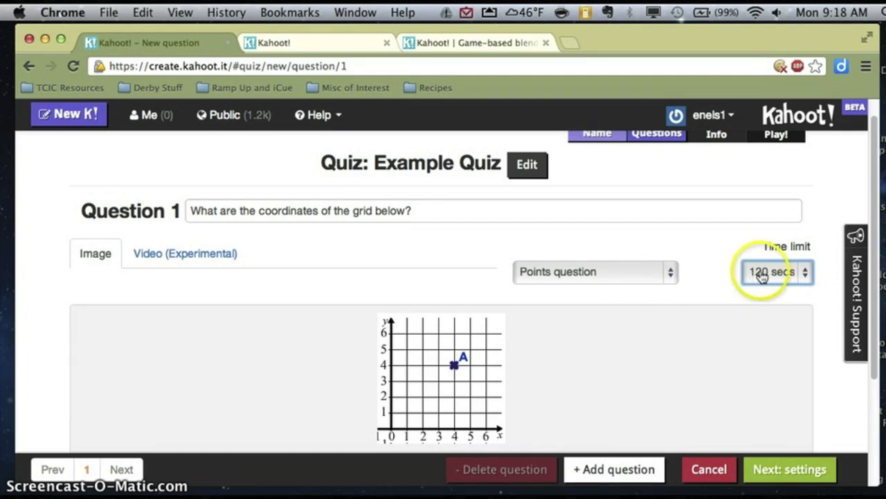
{"action": "scroll", "coordinate": [768, 277], "scroll_direction": "down", "scroll_amount": 1}
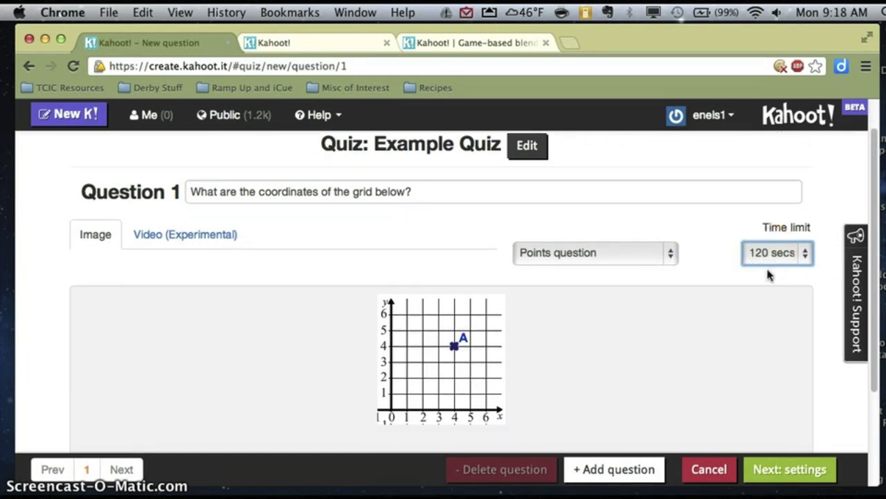
{"action": "scroll", "coordinate": [769, 275], "scroll_direction": "down", "scroll_amount": 1}
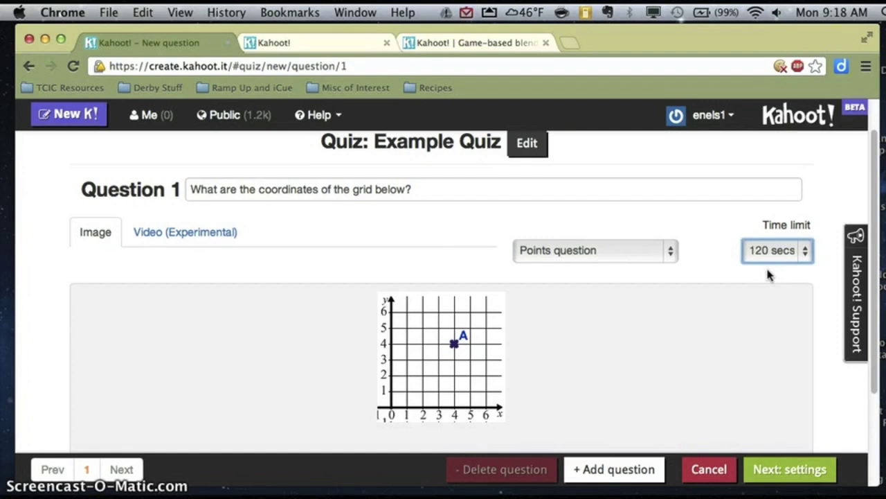
{"action": "scroll", "coordinate": [83, 464], "scroll_direction": "down", "scroll_amount": 5}
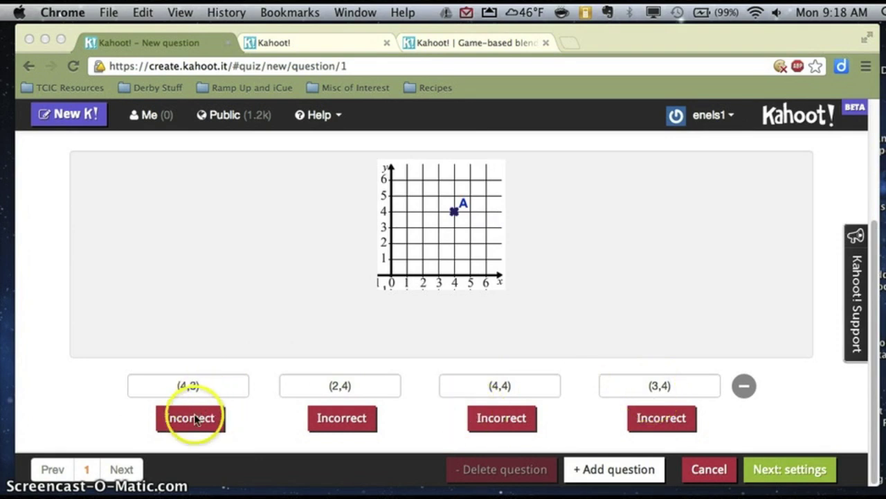
{"action": "left_click", "coordinate": [505, 422]}
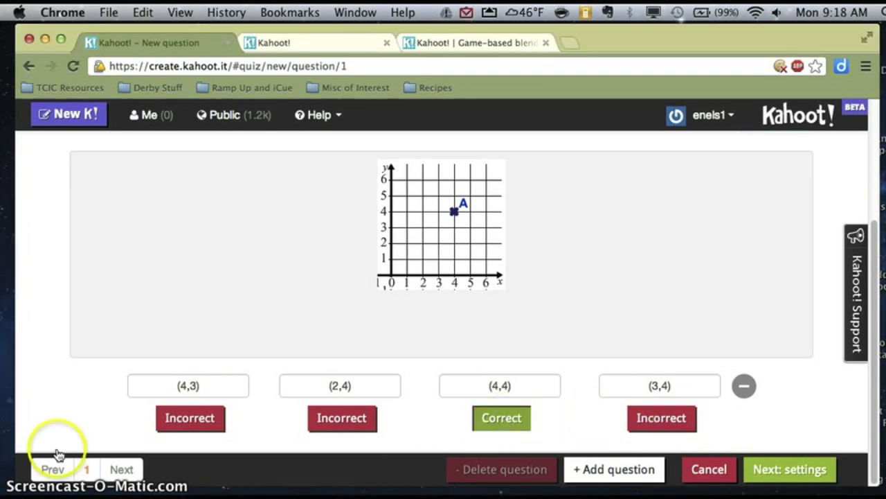
{"action": "left_click", "coordinate": [790, 469]}
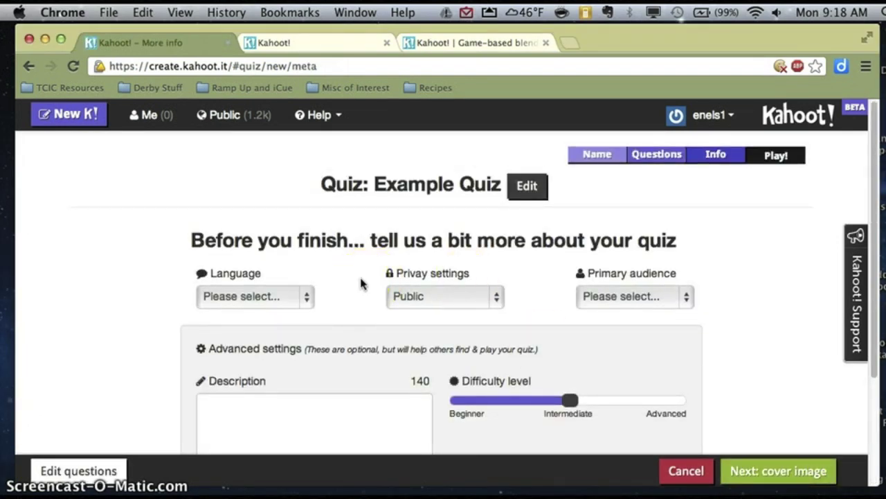
Set the quiz language to English, privacy to Private and primary audience to School.
{"action": "left_click", "coordinate": [305, 298]}
{"action": "left_click", "coordinate": [300, 312]}
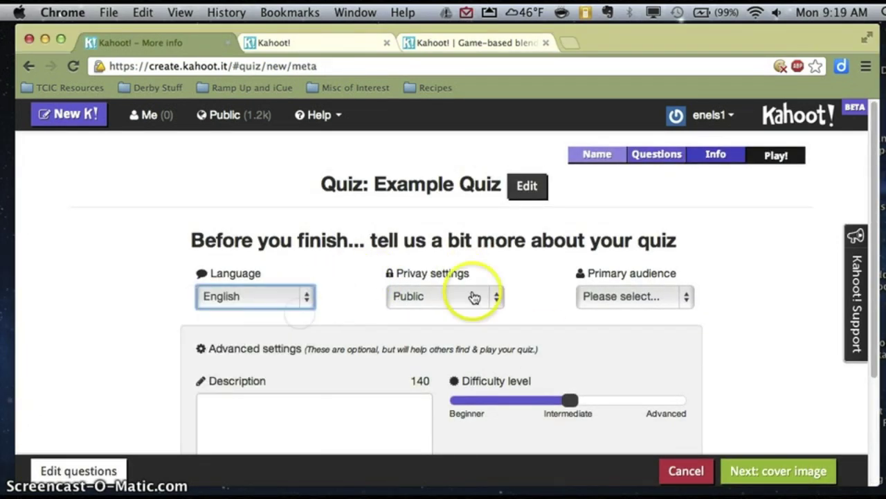
{"action": "left_click", "coordinate": [493, 299]}
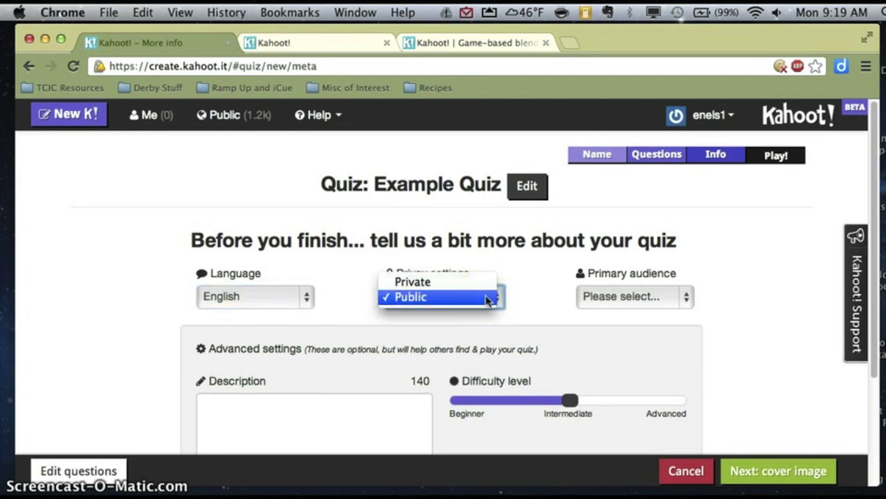
{"action": "left_click", "coordinate": [485, 284]}
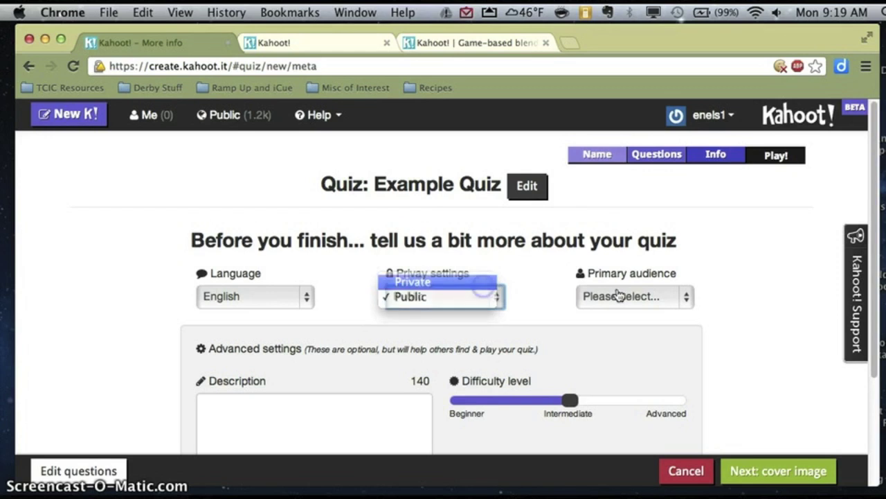
{"action": "left_click", "coordinate": [626, 297]}
{"action": "left_click", "coordinate": [628, 311]}
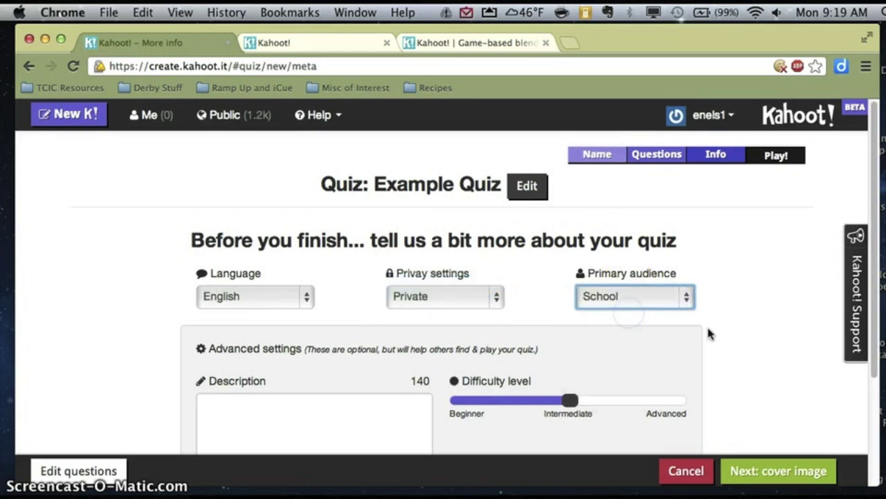
{"action": "scroll", "coordinate": [708, 334], "scroll_direction": "down", "scroll_amount": 3}
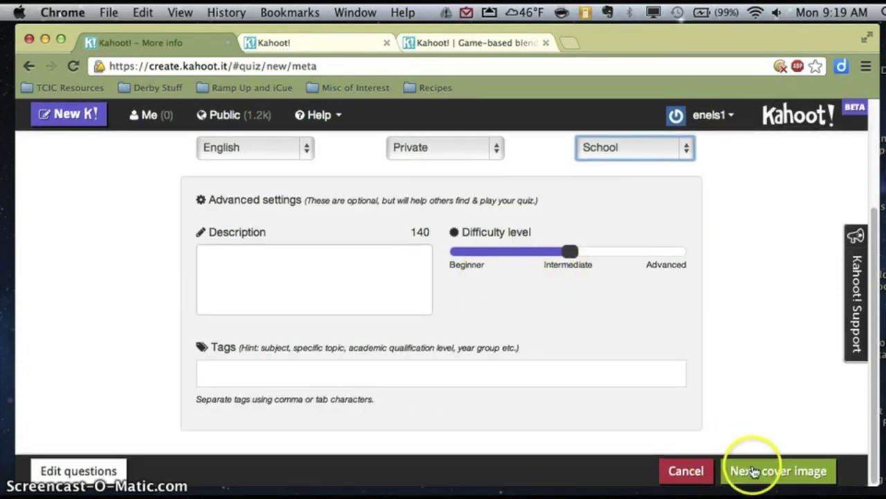
Pass the cover image step and finish saving the quiz.
{"action": "left_click", "coordinate": [754, 468]}
{"action": "left_click", "coordinate": [585, 329]}
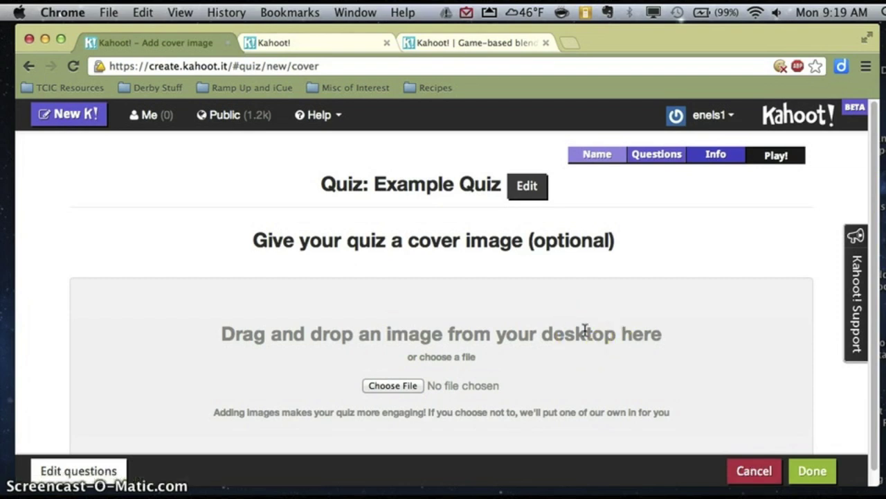
{"action": "scroll", "coordinate": [585, 329], "scroll_direction": "down", "scroll_amount": 1}
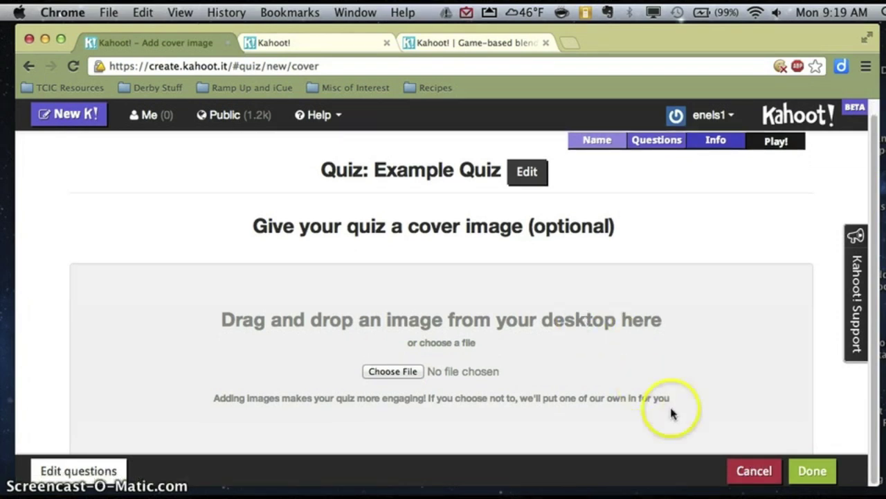
{"action": "left_click", "coordinate": [808, 474]}
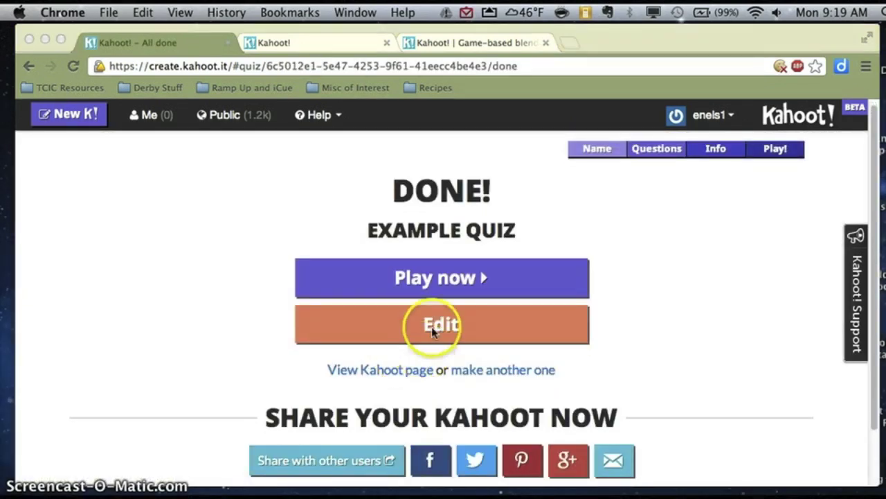
Reopen Example Quiz for editing and add a second question.
{"action": "left_click", "coordinate": [433, 326]}
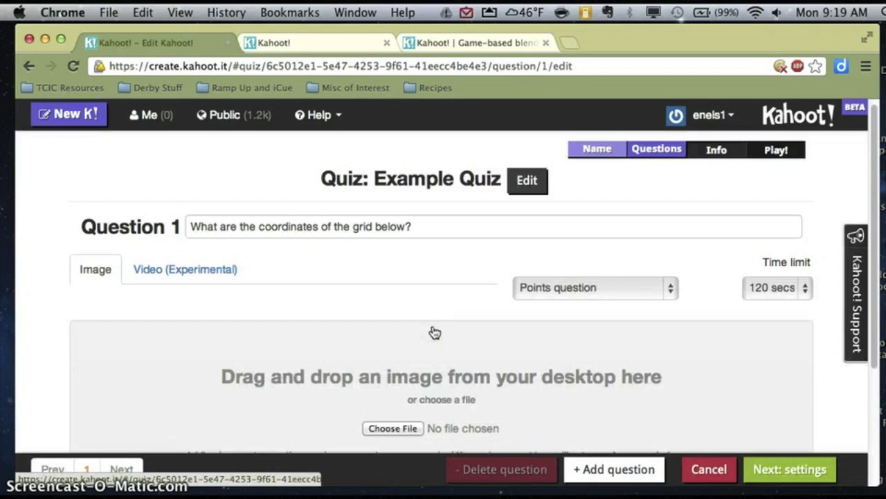
{"action": "scroll", "coordinate": [433, 332], "scroll_direction": "down", "scroll_amount": 5}
{"action": "left_click", "coordinate": [491, 379]}
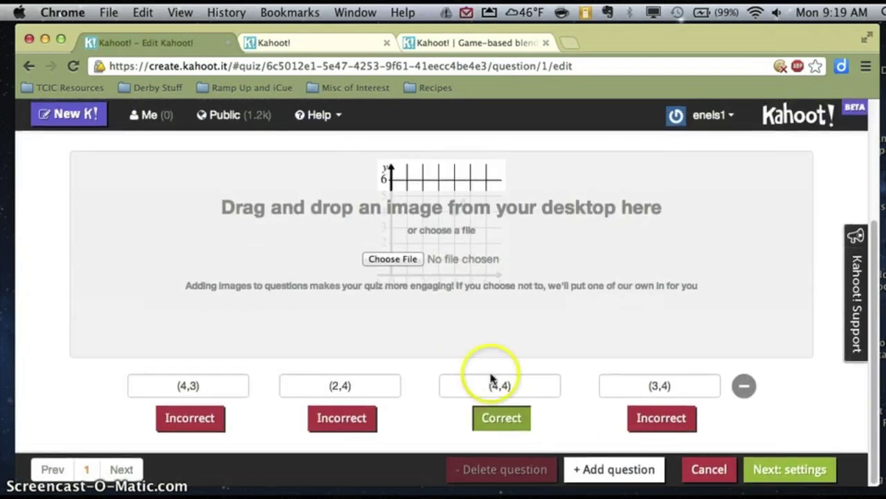
{"action": "left_click", "coordinate": [595, 468]}
Attach the Label Cell image to Question 2.
{"action": "left_click", "coordinate": [395, 240]}
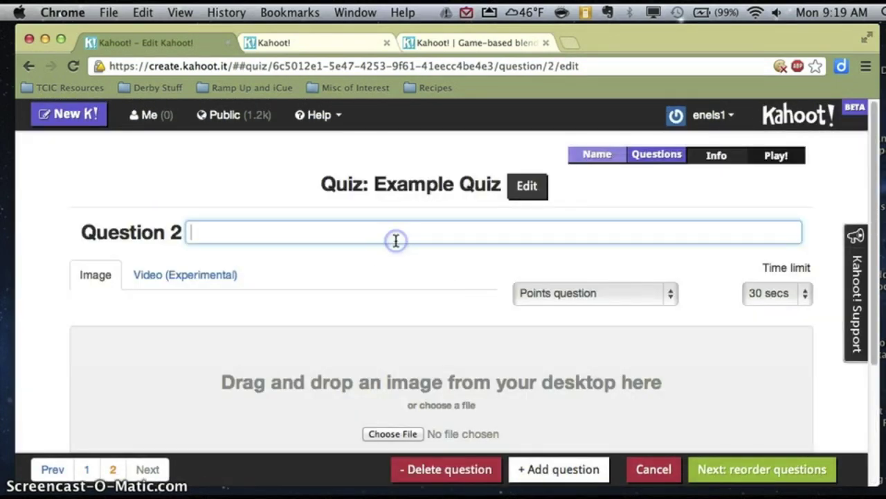
{"action": "scroll", "coordinate": [395, 242], "scroll_direction": "down", "scroll_amount": 5}
{"action": "left_click", "coordinate": [395, 262]}
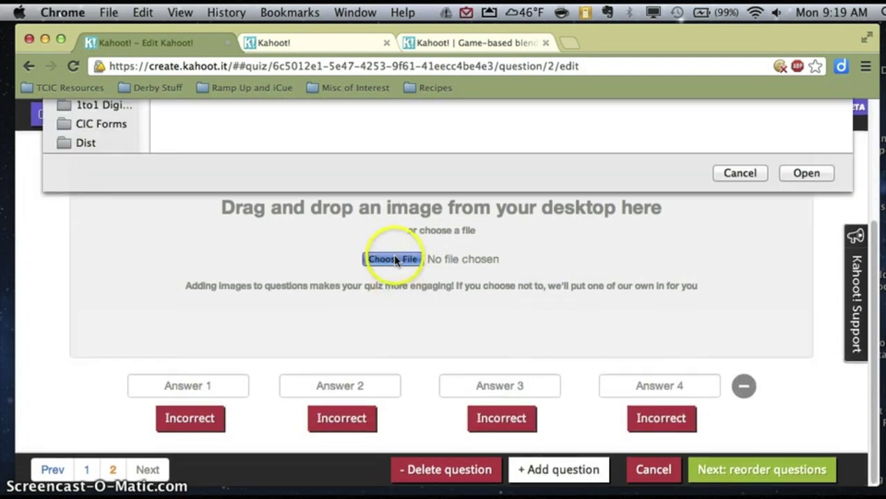
{"action": "left_click", "coordinate": [299, 212]}
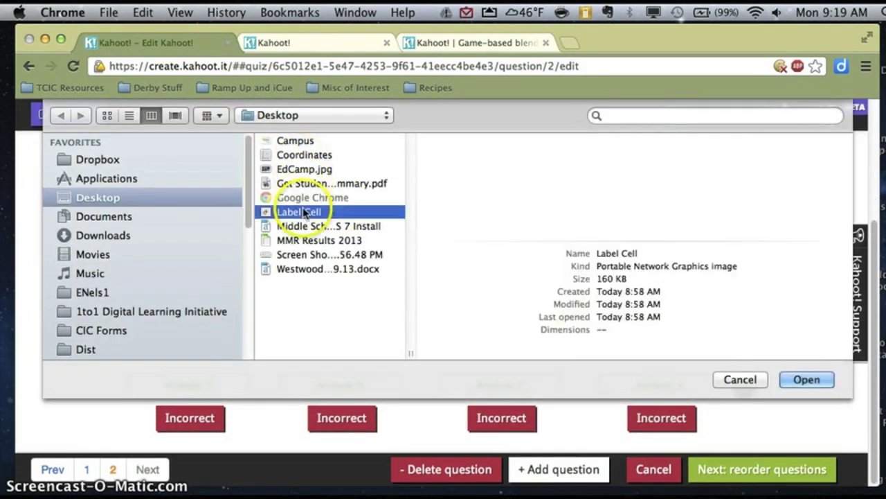
{"action": "left_click", "coordinate": [812, 380]}
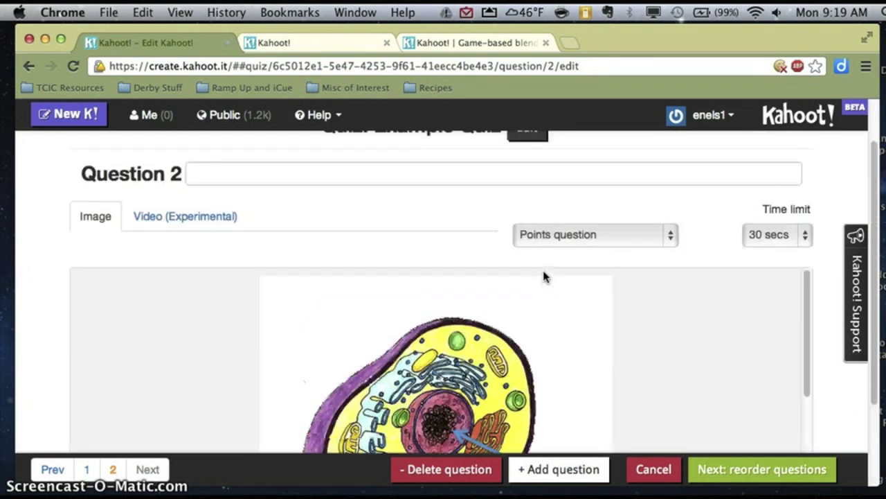
Enter 'What part of the cell is the arrow pointing at?' with Nucleus as the correct answer.
{"action": "left_click", "coordinate": [415, 182]}
{"action": "type", "text": "What part of the cle"}
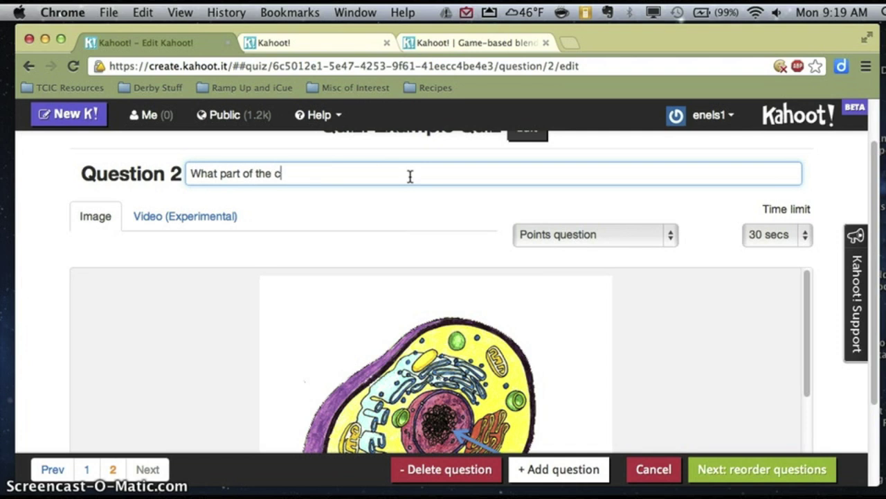
{"action": "key", "text": "BackSpace"}
{"action": "key", "text": "BackSpace"}
{"action": "type", "text": "ell is the arrow pointing at?"}
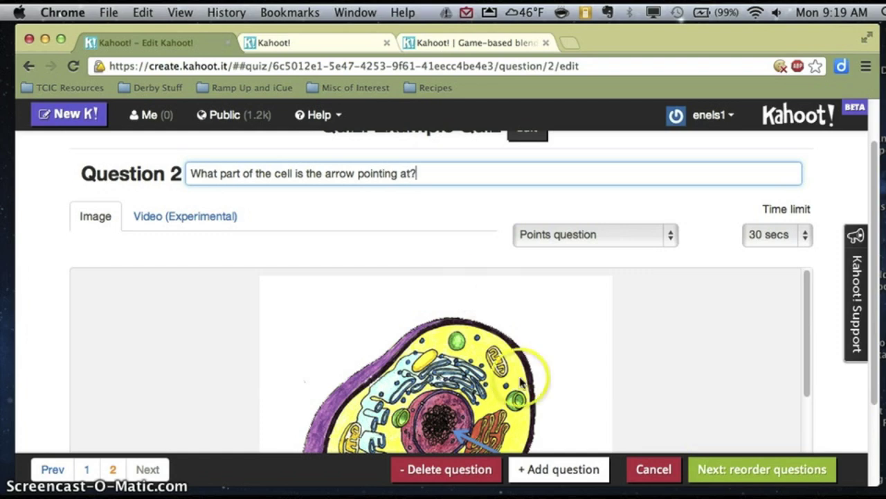
{"action": "scroll", "coordinate": [520, 383], "scroll_direction": "down", "scroll_amount": 3}
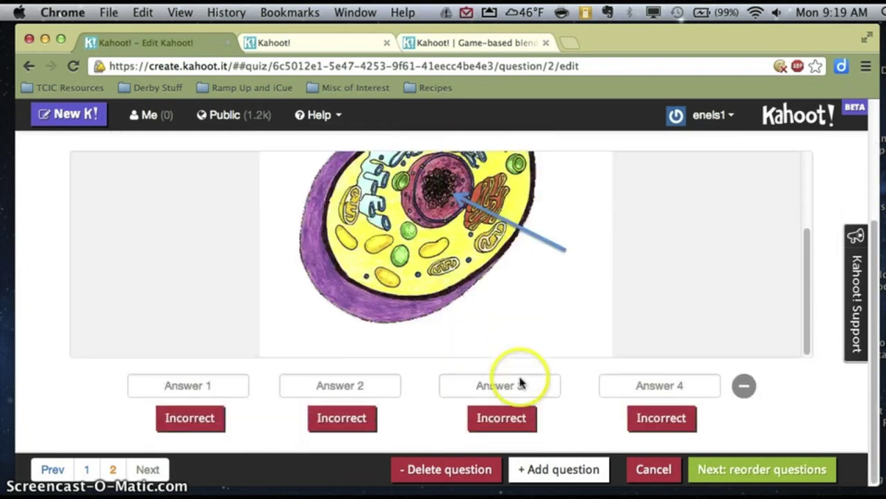
{"action": "scroll", "coordinate": [512, 384], "scroll_direction": "up", "scroll_amount": 2}
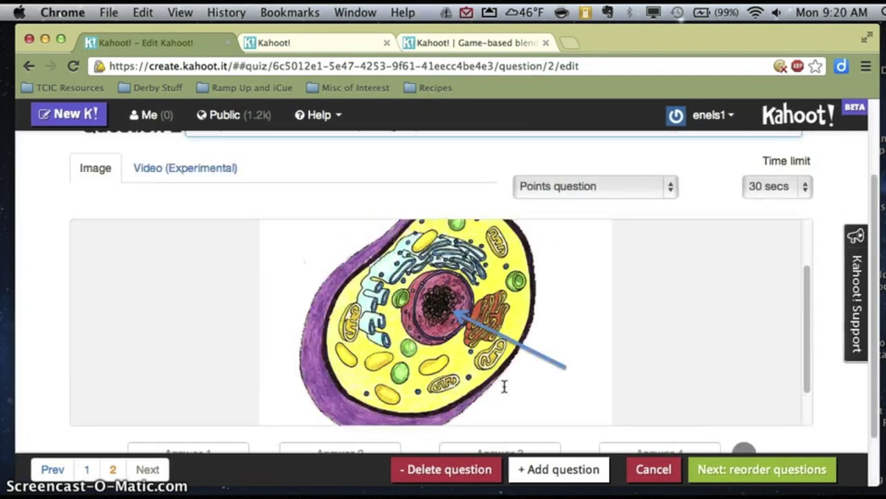
{"action": "scroll", "coordinate": [442, 291], "scroll_direction": "down", "scroll_amount": 2}
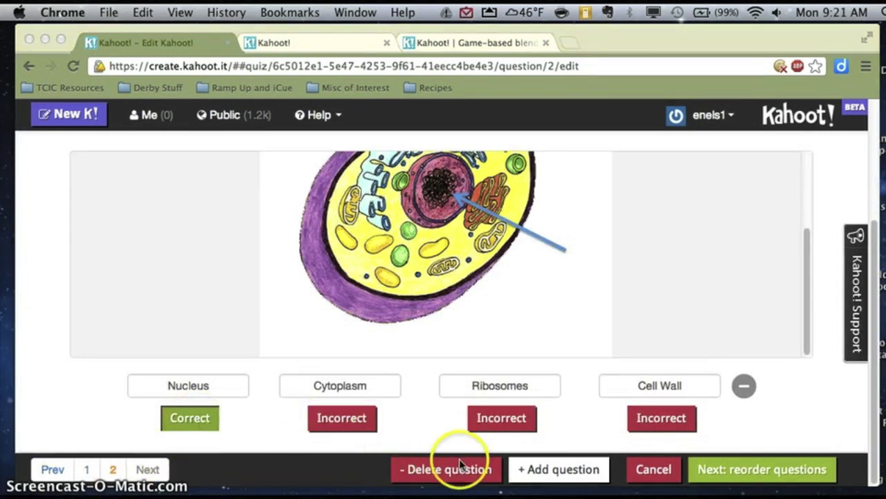
{"action": "left_click", "coordinate": [535, 471]}
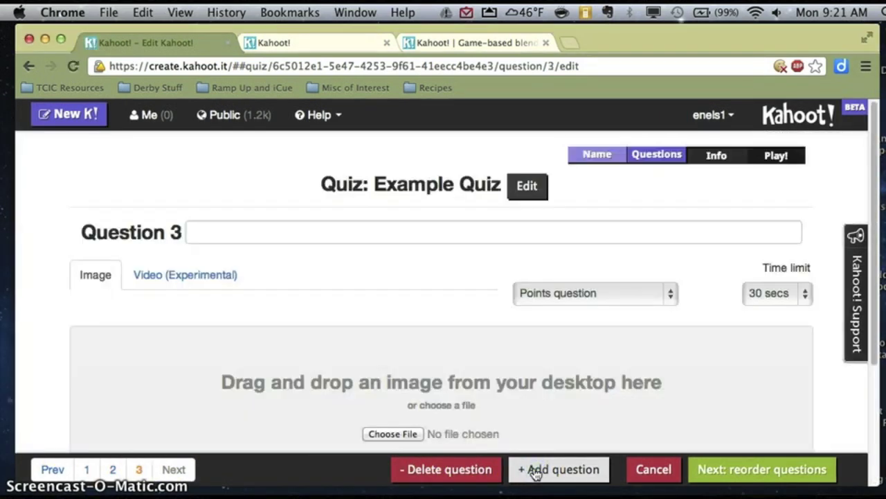
Make Question 3 a Video (Experimental) question showing the YouTube ID and start/end fields.
{"action": "scroll", "coordinate": [431, 366], "scroll_direction": "down", "scroll_amount": 2}
{"action": "left_click", "coordinate": [200, 206]}
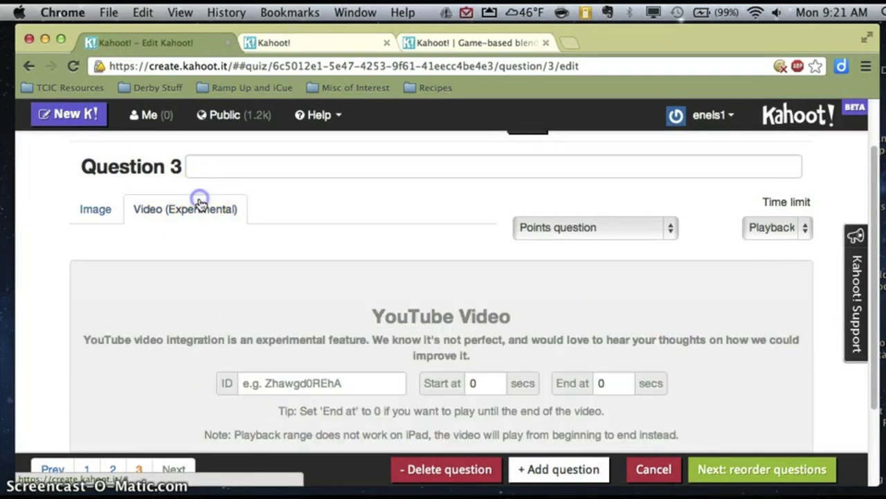
{"action": "scroll", "coordinate": [346, 284], "scroll_direction": "down", "scroll_amount": 2}
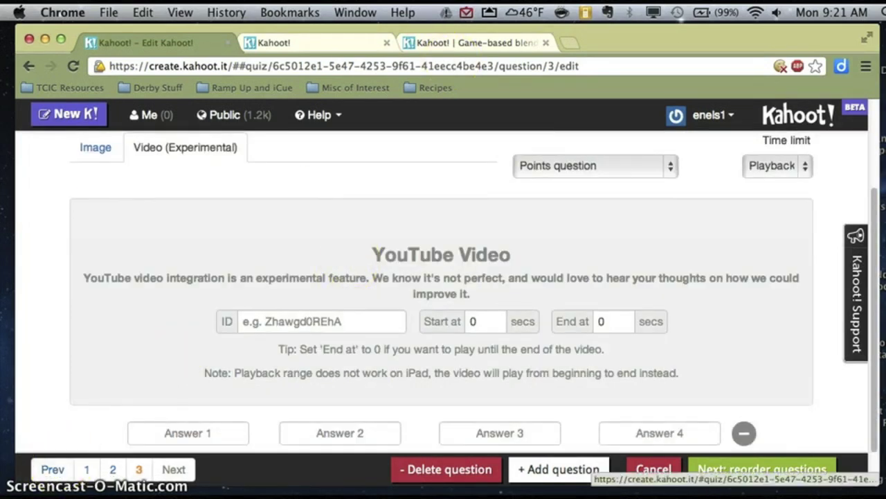
{"action": "scroll", "coordinate": [166, 407], "scroll_direction": "down", "scroll_amount": 1}
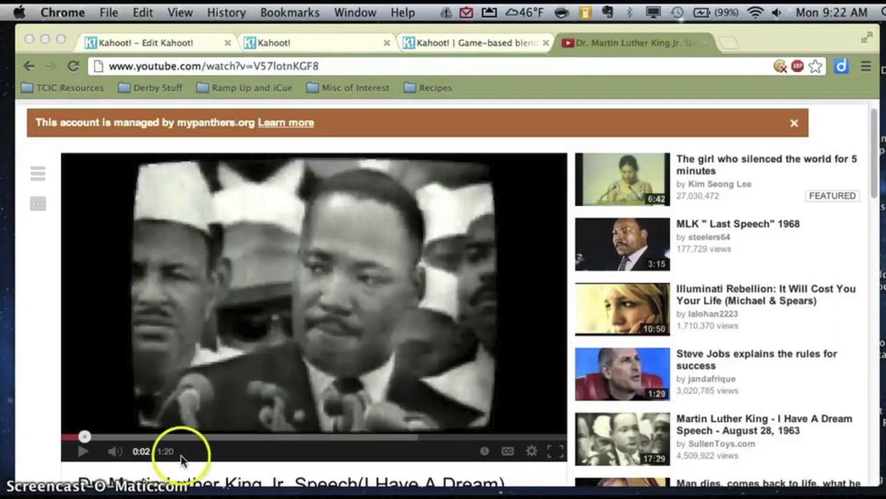
Paste the Martin Luther King Jr. speech link into Question 3's video ID field (V57lotnKGF8).
{"action": "scroll", "coordinate": [181, 460], "scroll_direction": "down", "scroll_amount": 2}
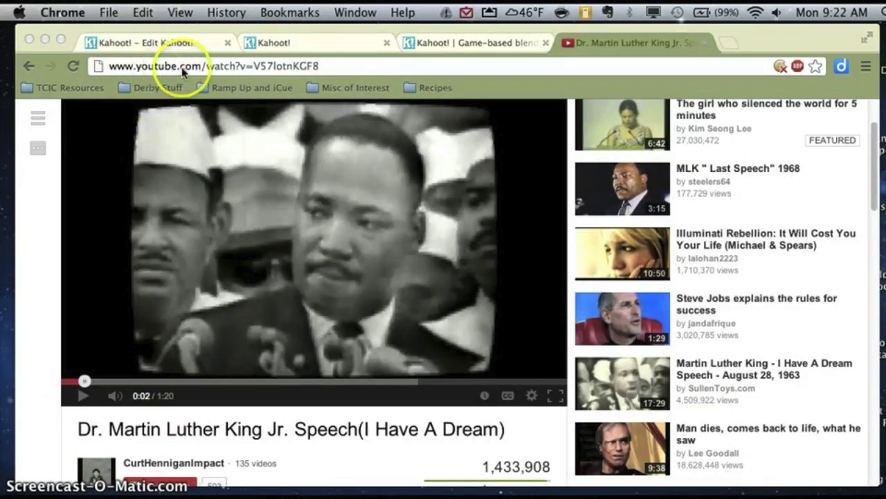
{"action": "left_click", "coordinate": [191, 46]}
{"action": "left_click", "coordinate": [352, 310]}
{"action": "type", "text": "http://www.youtube.com/watch?v=V57lotnKGF8"}
{"action": "left_click", "coordinate": [232, 418]}
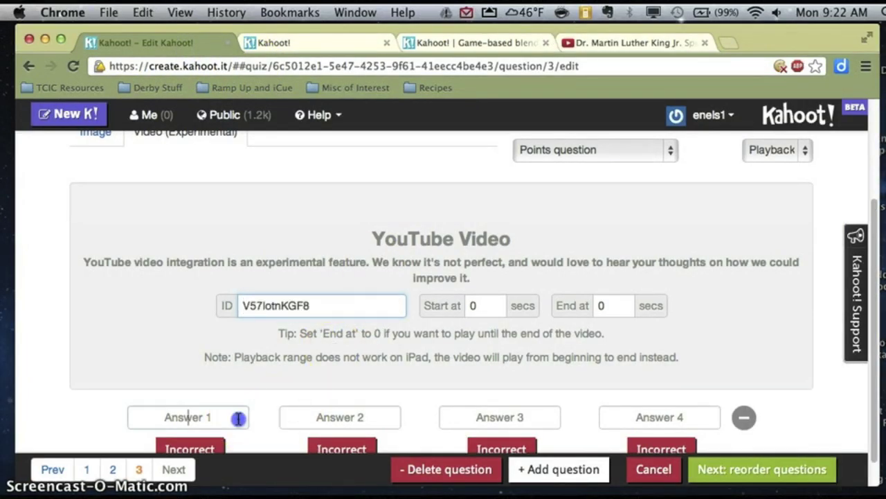
Write Question 3 about the speech's movement, with Civil Rights correct among four answers.
{"action": "scroll", "coordinate": [297, 284], "scroll_direction": "up", "scroll_amount": 2}
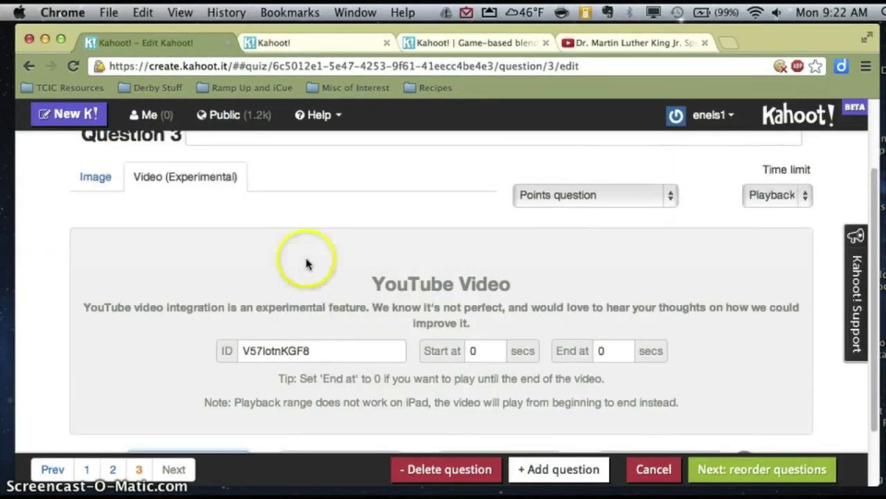
{"action": "scroll", "coordinate": [324, 187], "scroll_direction": "up", "scroll_amount": 3}
{"action": "left_click", "coordinate": [322, 197]}
{"action": "type", "text": "What movement is this sm"}
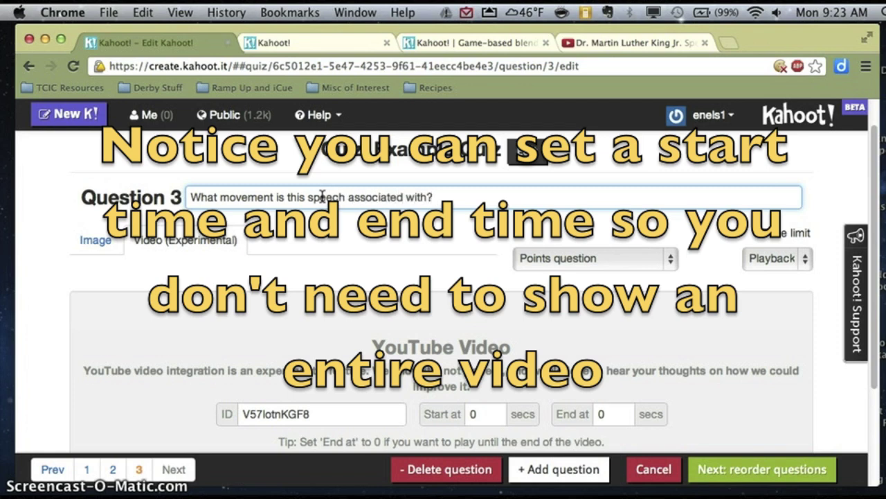
{"action": "left_click", "coordinate": [754, 255]}
{"action": "left_click", "coordinate": [758, 254]}
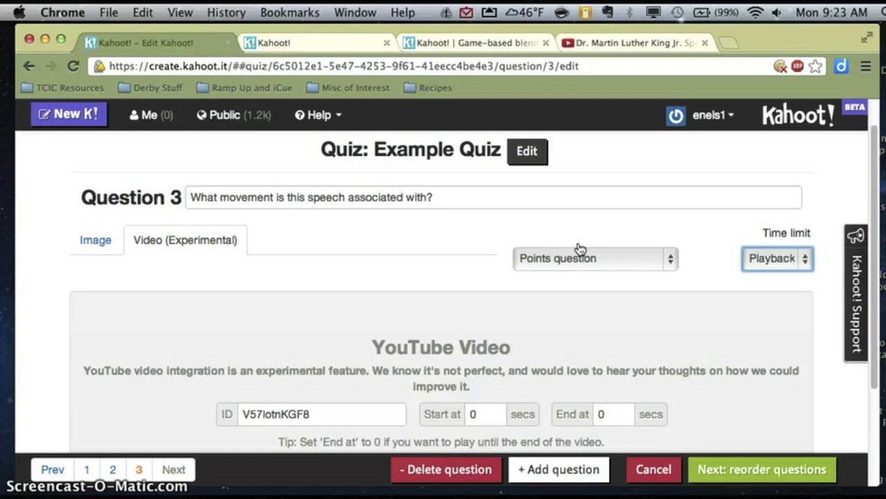
{"action": "scroll", "coordinate": [554, 299], "scroll_direction": "down", "scroll_amount": 4}
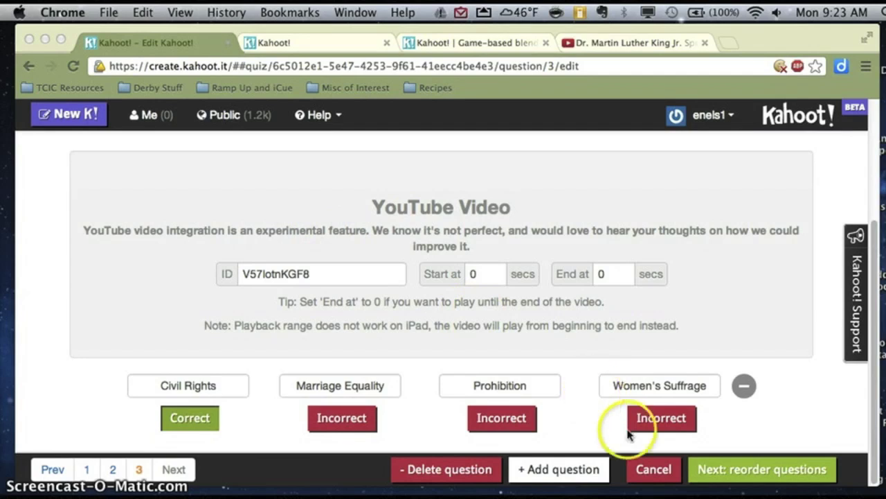
{"action": "left_click", "coordinate": [733, 485]}
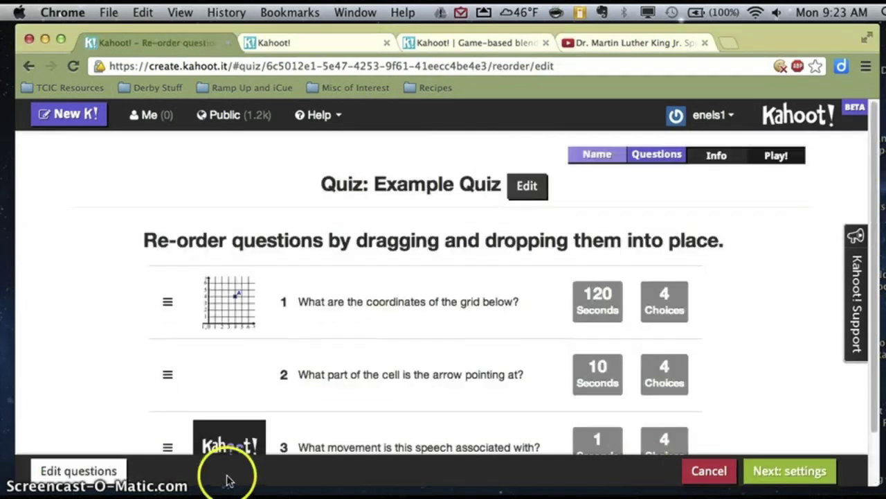
Skip past reordering, settings and cover image, then finish Example Quiz with Done.
{"action": "scroll", "coordinate": [256, 436], "scroll_direction": "down", "scroll_amount": 2}
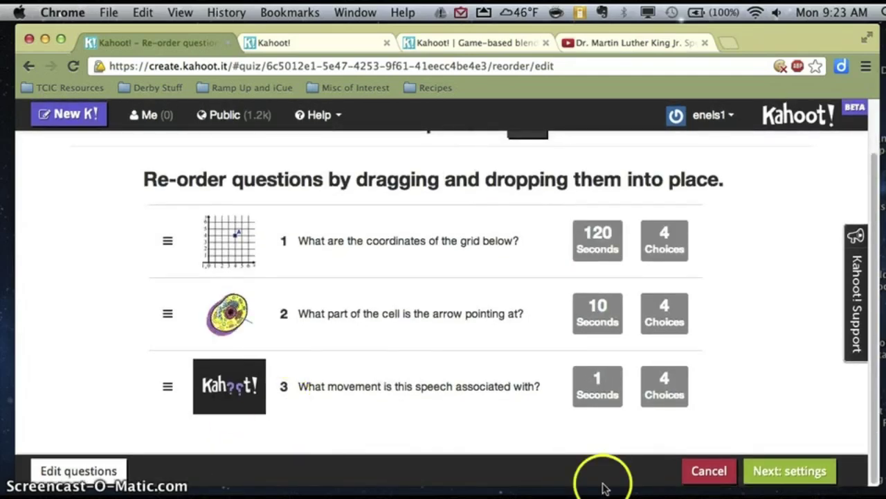
{"action": "left_click", "coordinate": [752, 471]}
{"action": "scroll", "coordinate": [771, 443], "scroll_direction": "down", "scroll_amount": 5}
{"action": "left_click", "coordinate": [773, 483]}
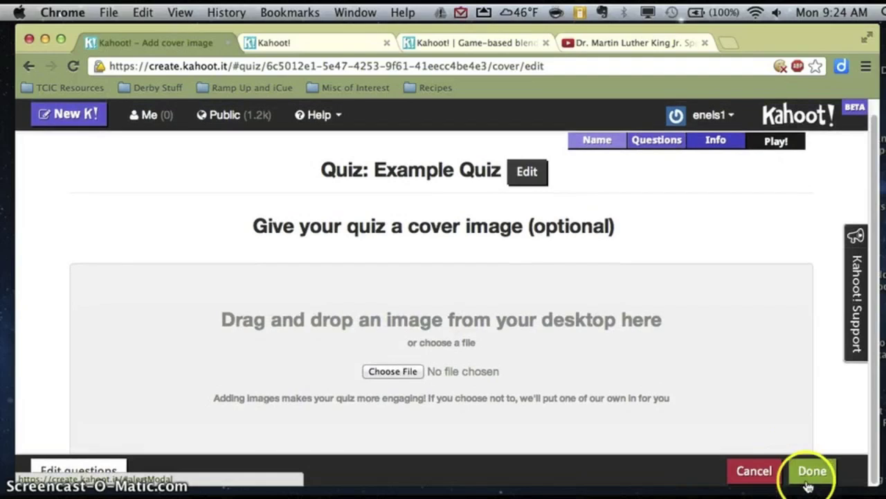
{"action": "left_click", "coordinate": [811, 473]}
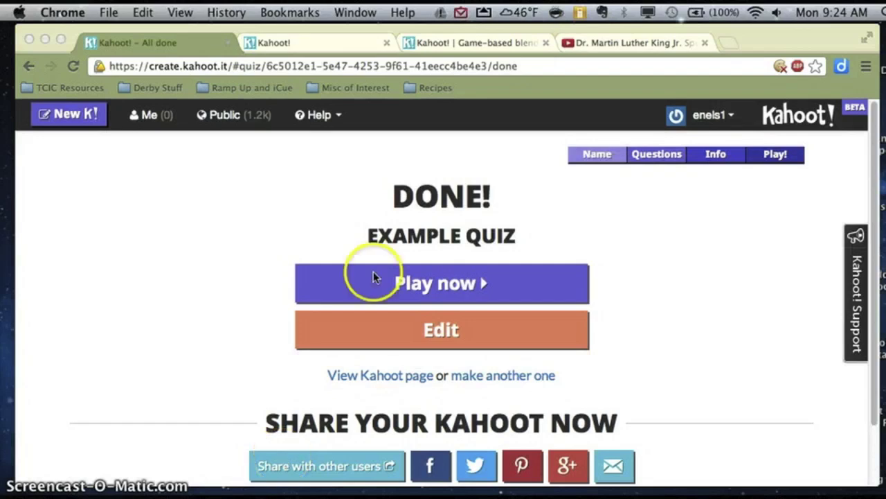
Launch Example Quiz live and keep the default launch options to open the lobby.
{"action": "left_click", "coordinate": [445, 286]}
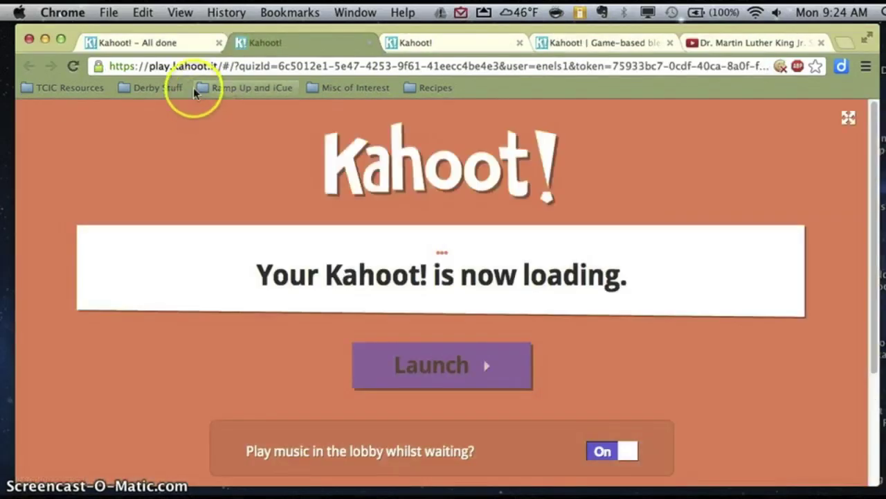
{"action": "left_click", "coordinate": [161, 44]}
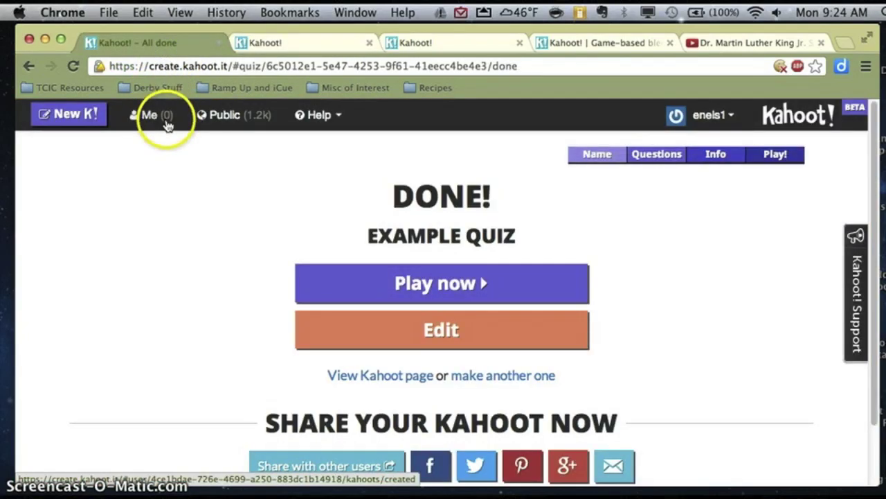
{"action": "left_click", "coordinate": [264, 42]}
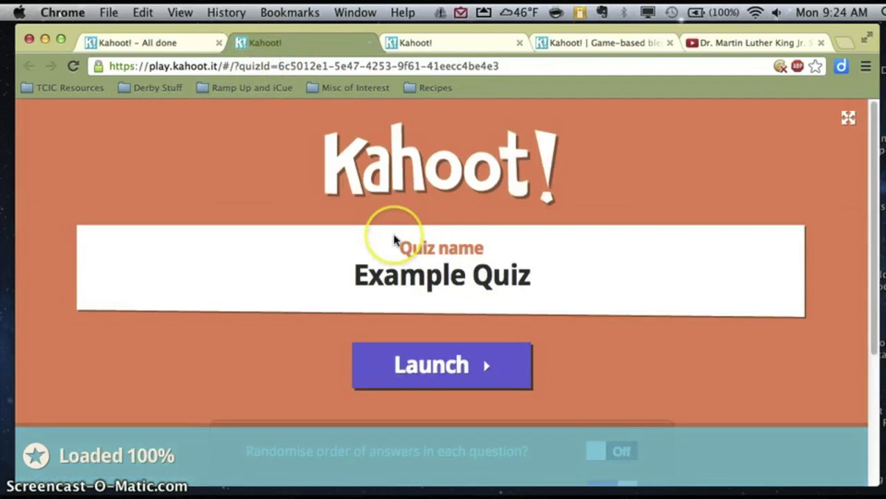
{"action": "scroll", "coordinate": [395, 240], "scroll_direction": "down", "scroll_amount": 2}
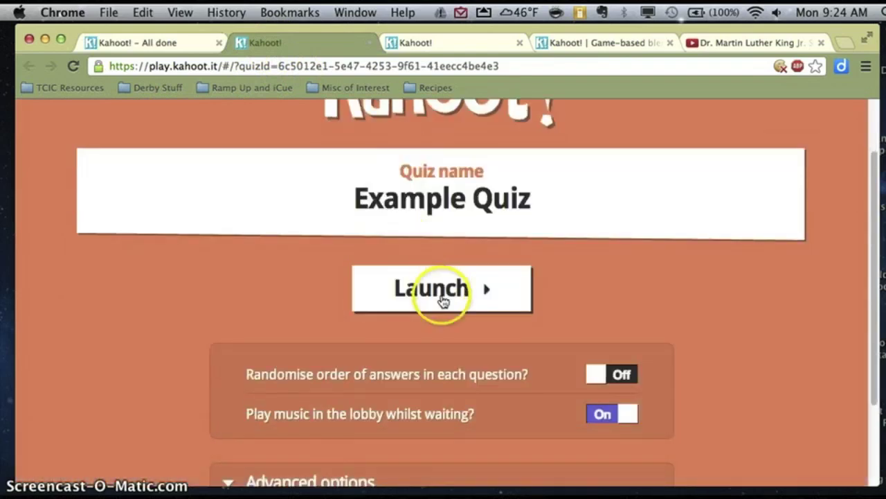
{"action": "scroll", "coordinate": [443, 294], "scroll_direction": "down", "scroll_amount": 3}
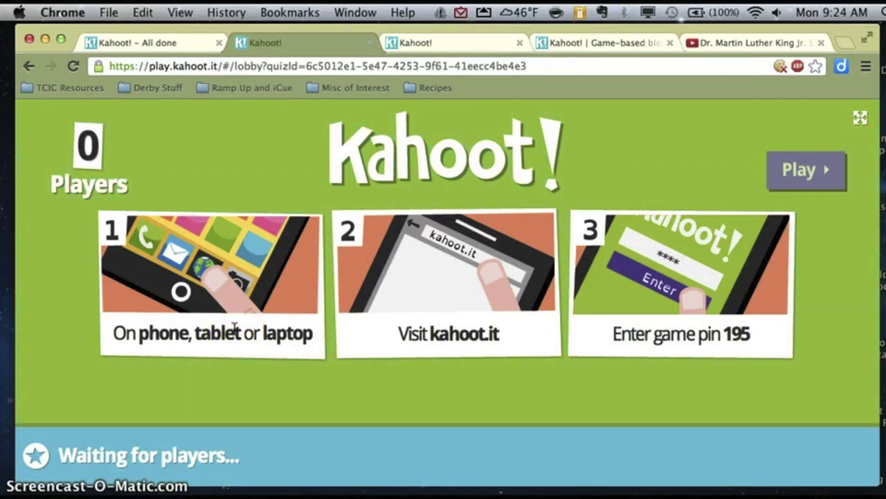
Mute the sound, check the join page, then start the game with two players.
{"action": "key", "text": "XF86AudioLowerVolume"}
{"action": "key", "text": "XF86AudioLowerVolume"}
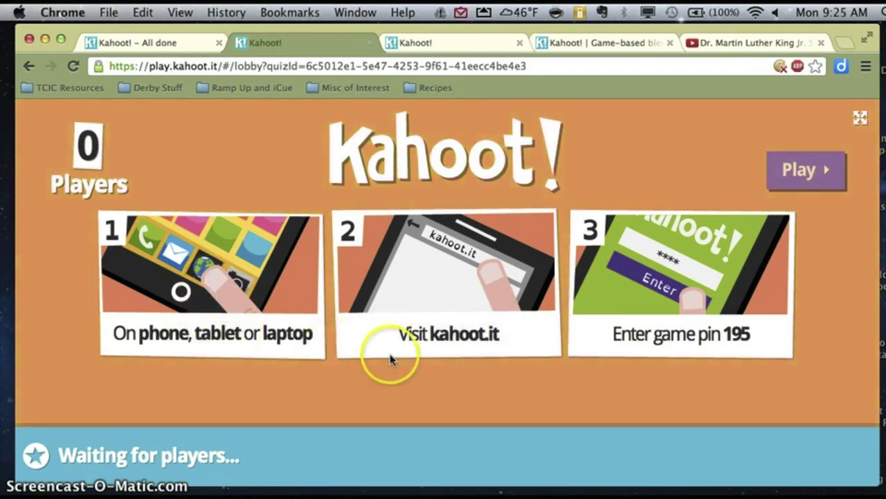
{"action": "left_click", "coordinate": [474, 41]}
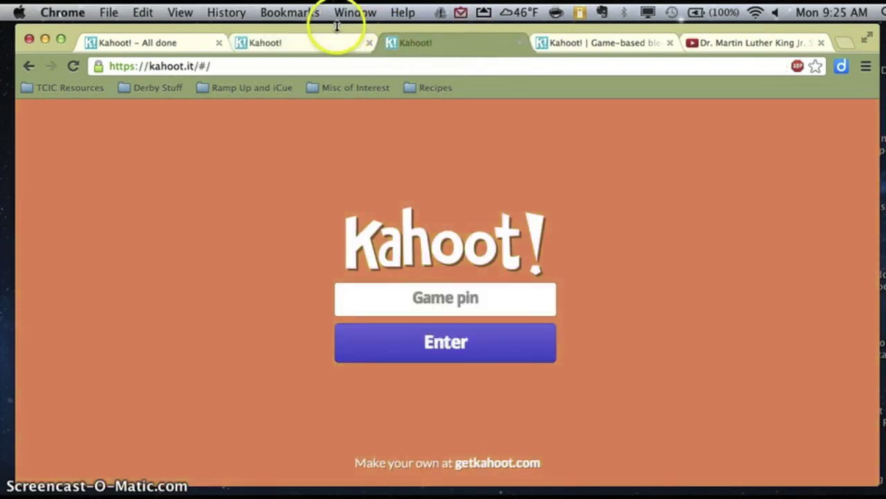
{"action": "left_click", "coordinate": [320, 40]}
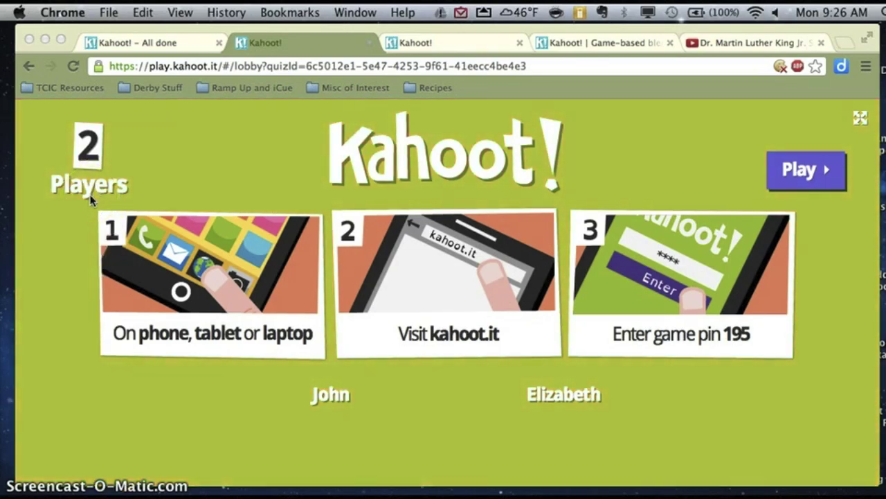
{"action": "left_click", "coordinate": [814, 169]}
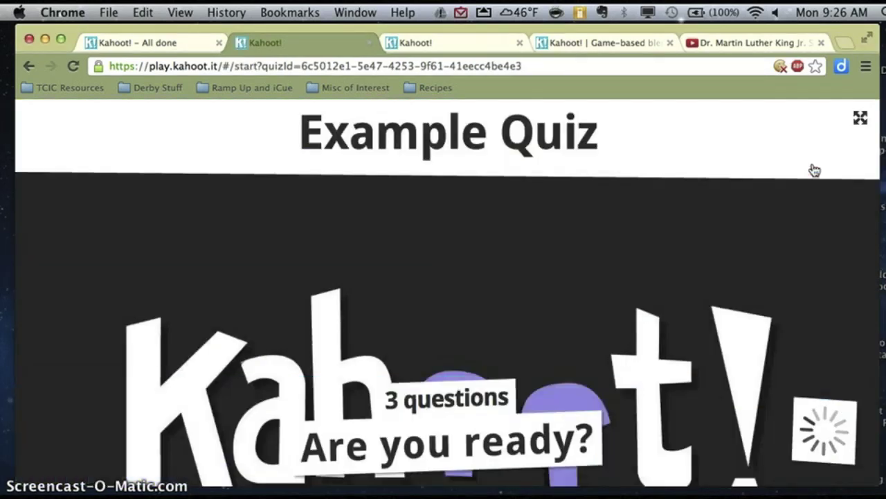
{"action": "left_click", "coordinate": [727, 198]}
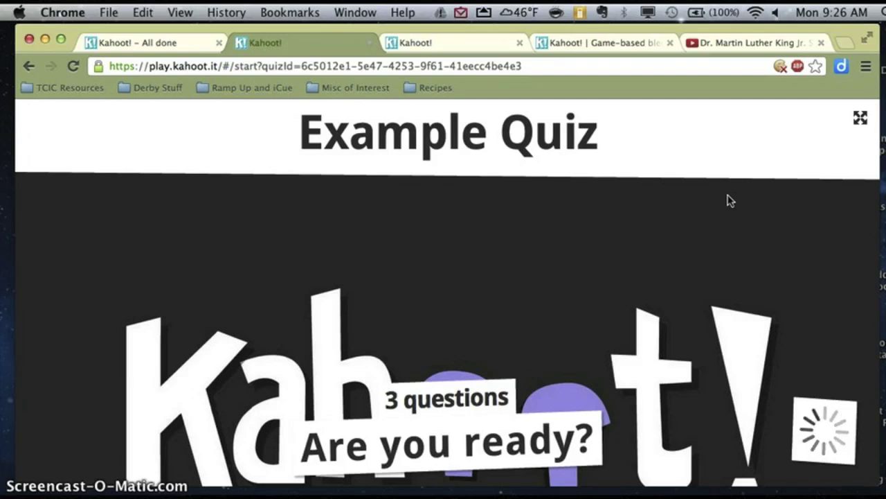
Play Question 1, re-show its grid image, then dismiss the enlarged image.
{"action": "scroll", "coordinate": [729, 200], "scroll_direction": "down", "scroll_amount": 2}
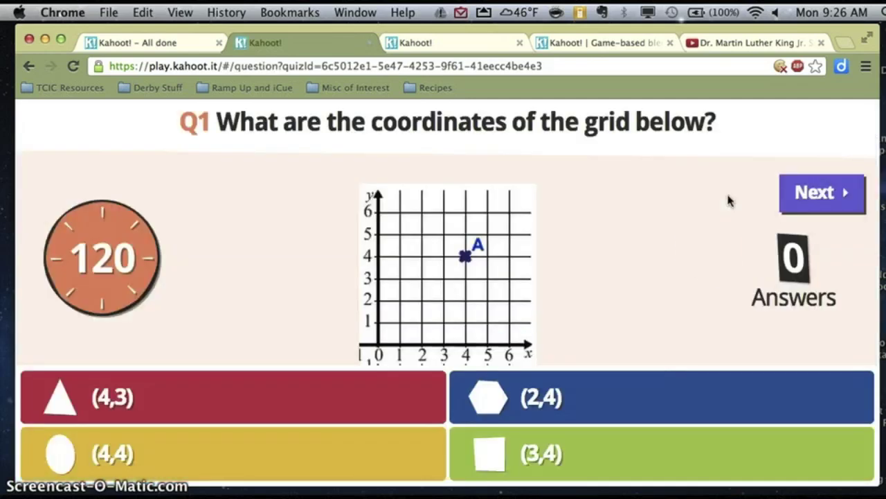
{"action": "left_click", "coordinate": [711, 253]}
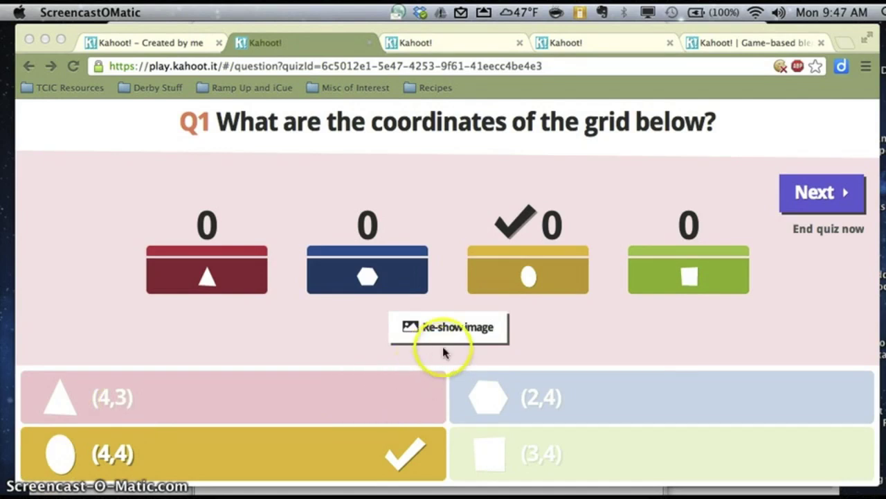
{"action": "left_click", "coordinate": [463, 338]}
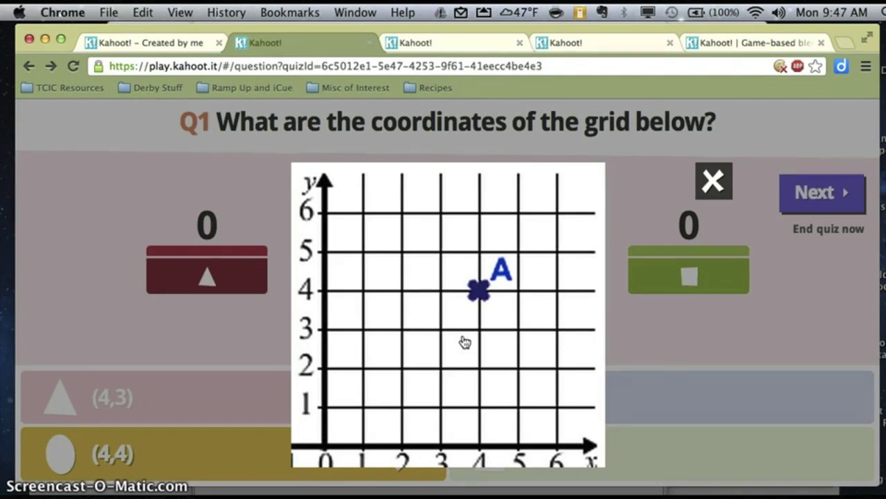
{"action": "left_click", "coordinate": [142, 445]}
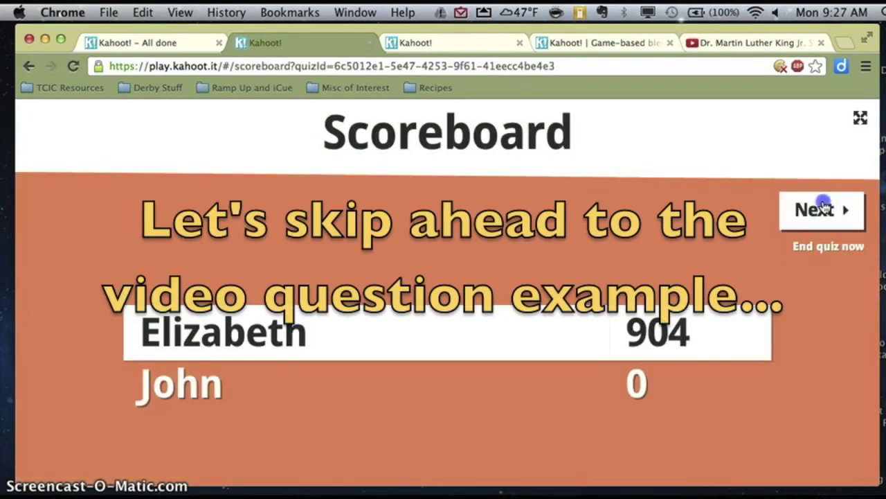
Advance through the remaining questions, end the game, and show the final scoreboard (1000, 904).
{"action": "left_click", "coordinate": [824, 208]}
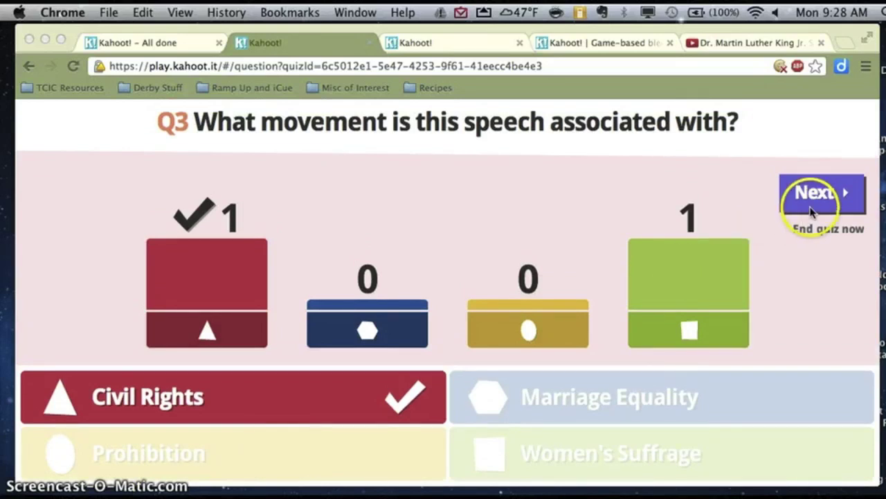
{"action": "left_click", "coordinate": [808, 203]}
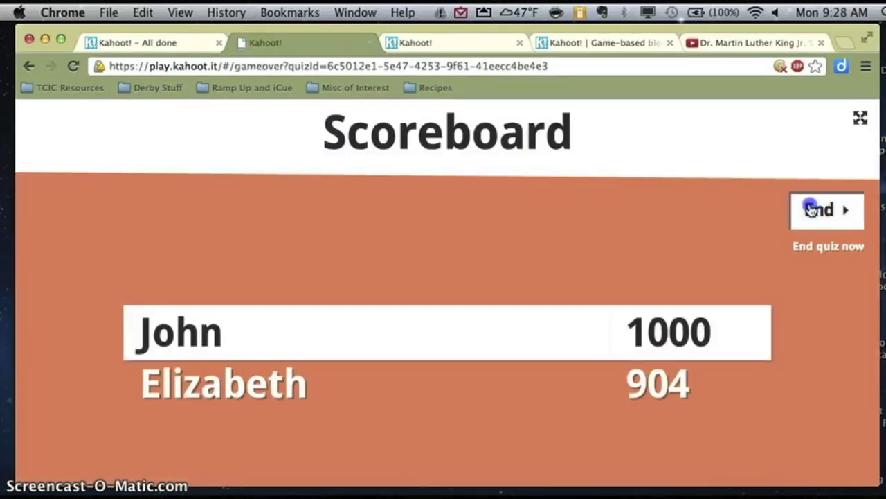
{"action": "left_click", "coordinate": [811, 209]}
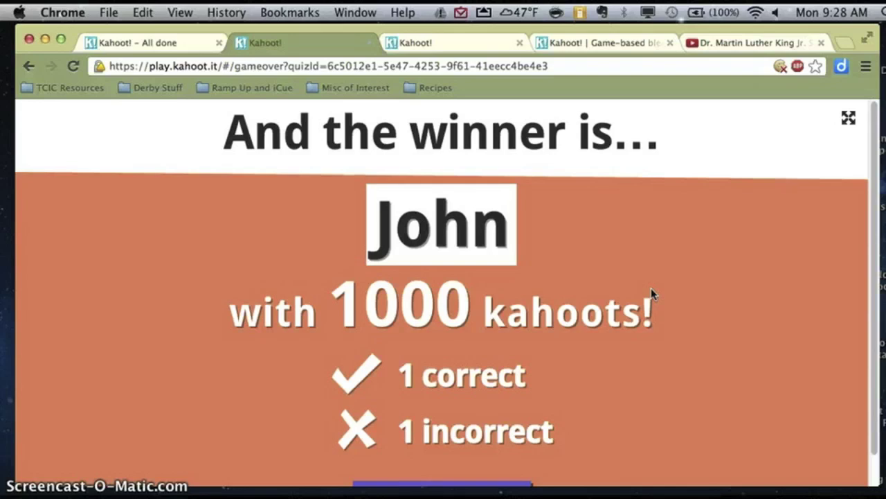
{"action": "scroll", "coordinate": [651, 294], "scroll_direction": "down", "scroll_amount": 2}
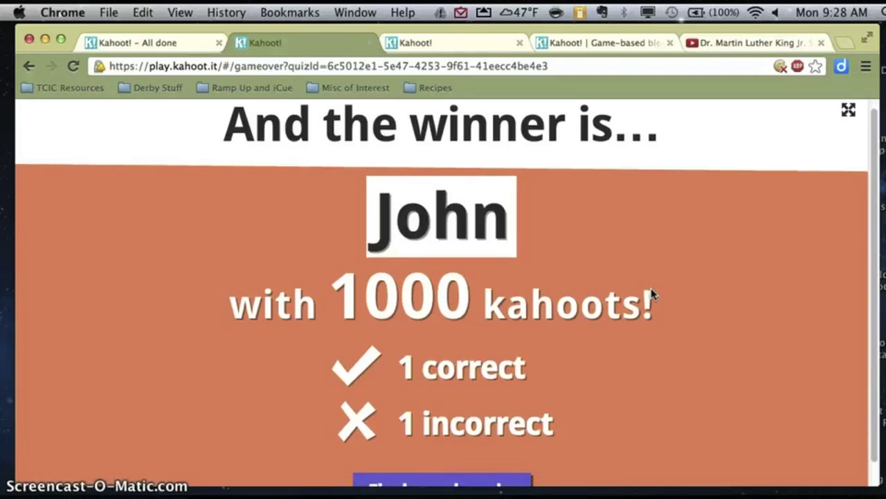
{"action": "left_click", "coordinate": [484, 476]}
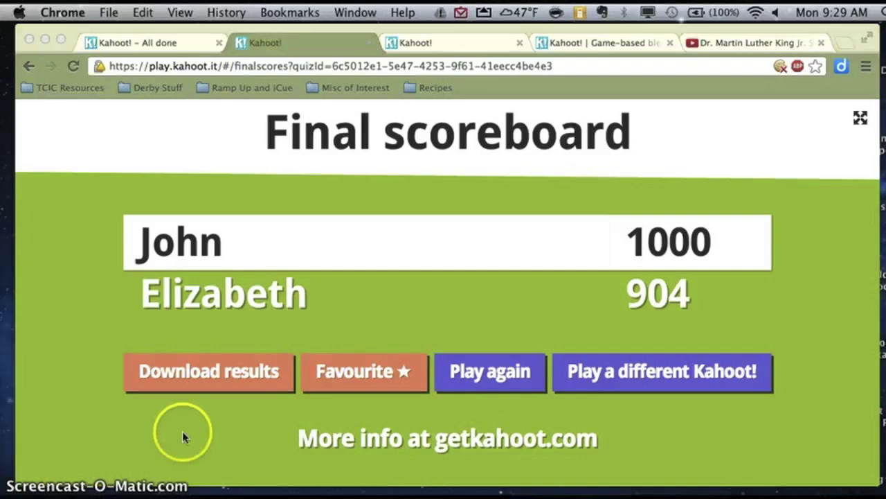
Download the game results and open results (1).xls from the Downloads stack.
{"action": "left_click", "coordinate": [201, 378]}
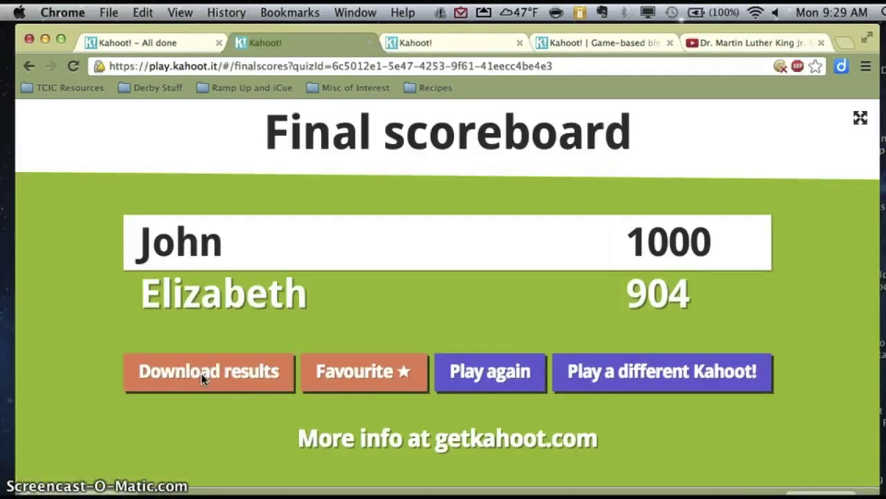
{"action": "left_click", "coordinate": [821, 493]}
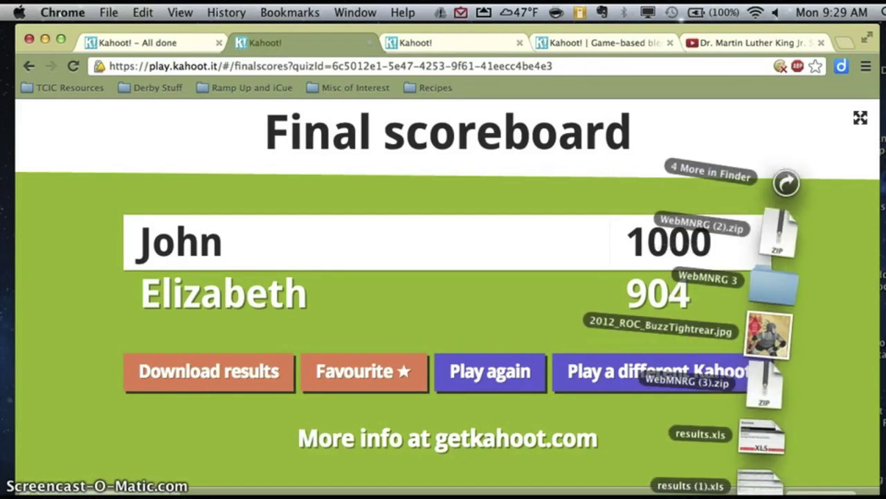
{"action": "left_click", "coordinate": [789, 477]}
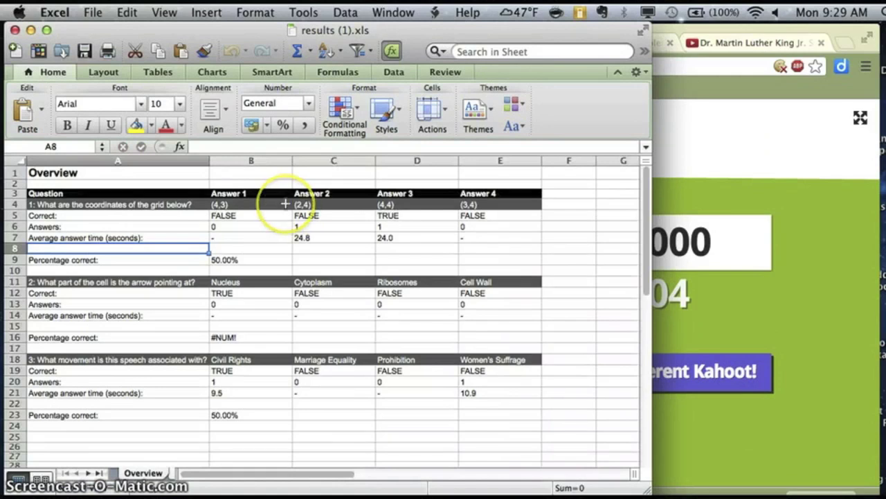
Review the player scores on the Overview sheet, then minimize the Excel workbook.
{"action": "scroll", "coordinate": [286, 203], "scroll_direction": "down", "scroll_amount": 5}
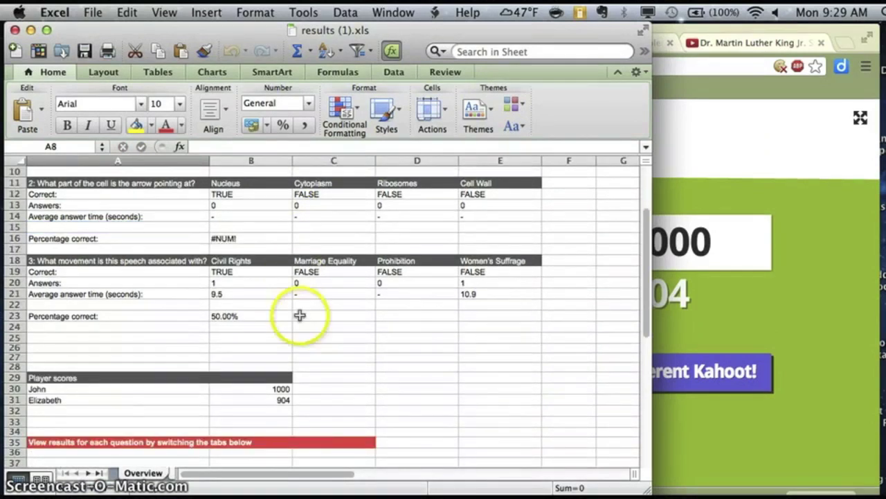
{"action": "scroll", "coordinate": [299, 313], "scroll_direction": "down", "scroll_amount": 4}
{"action": "scroll", "coordinate": [299, 314], "scroll_direction": "up", "scroll_amount": 6}
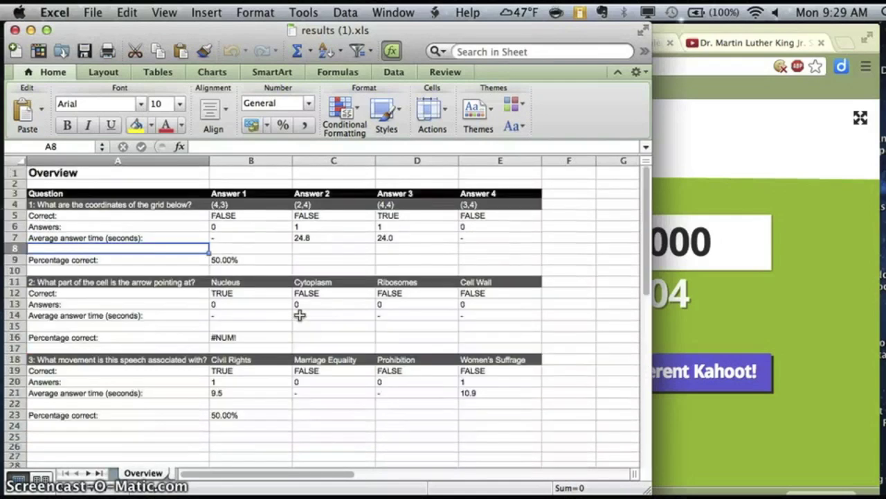
{"action": "left_click", "coordinate": [29, 31]}
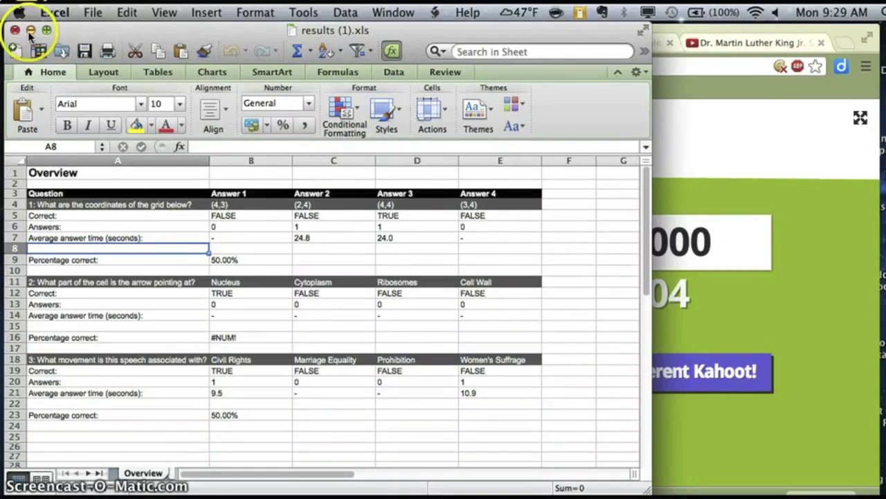
{"action": "left_click", "coordinate": [29, 32]}
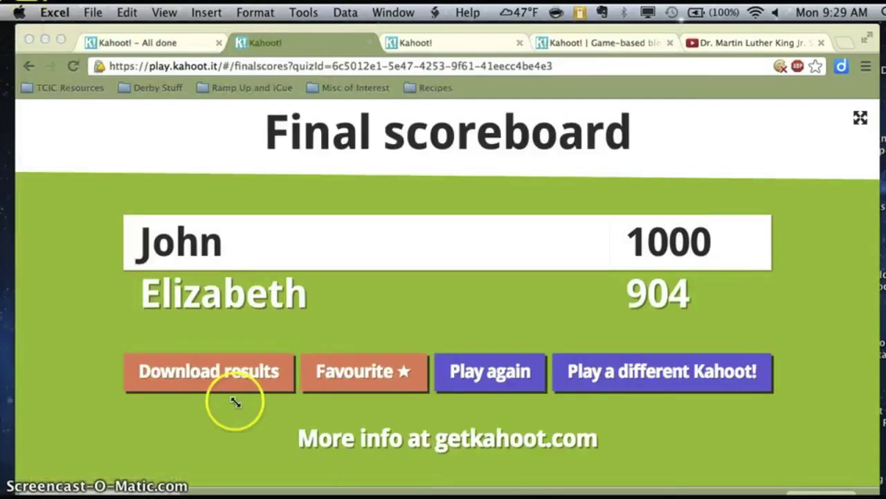
View Example Quiz among kahoots created by me, cancel its Share dialog, then open getkahoot.com.
{"action": "left_click", "coordinate": [170, 49]}
{"action": "left_click", "coordinate": [158, 115]}
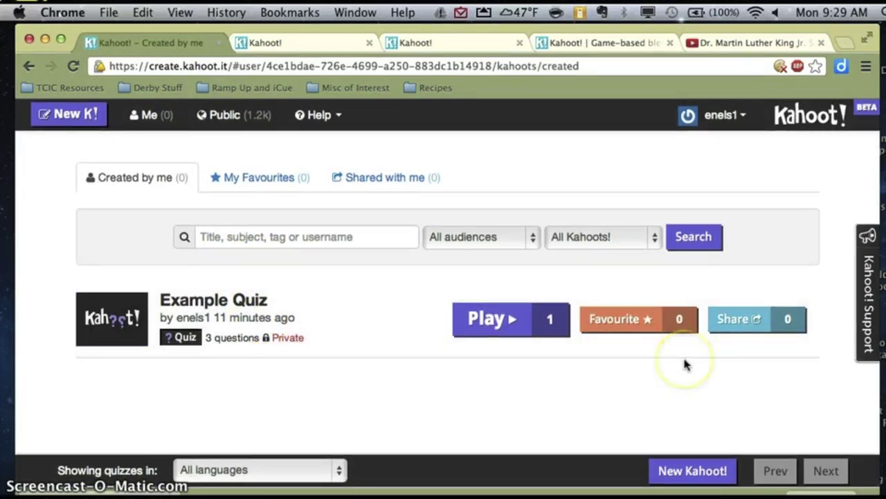
{"action": "left_click", "coordinate": [727, 329]}
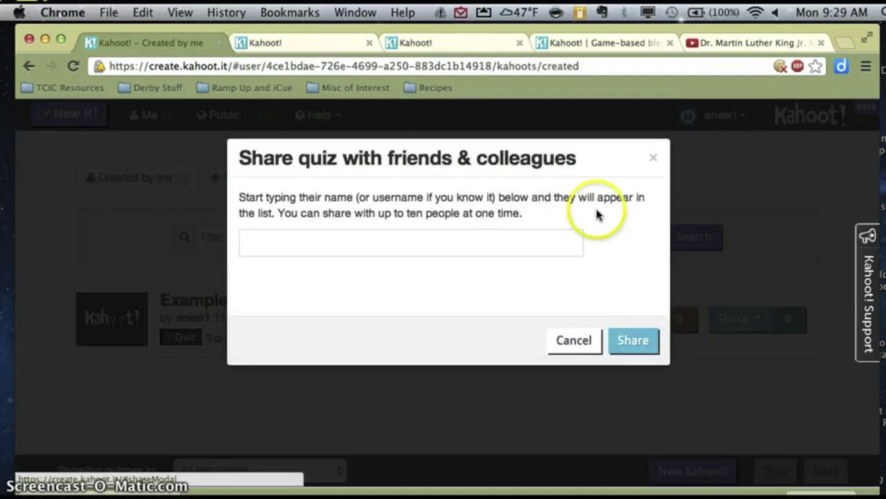
{"action": "left_click", "coordinate": [654, 159]}
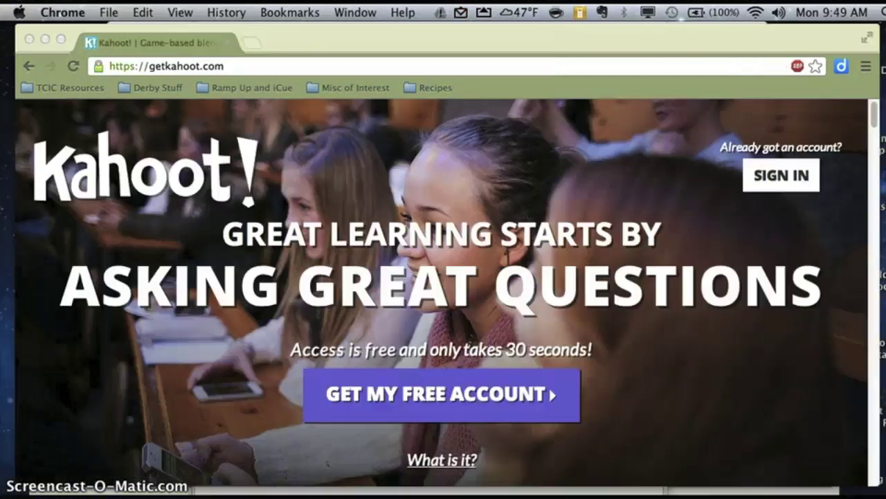
{"action": "left_click", "coordinate": [492, 430]}
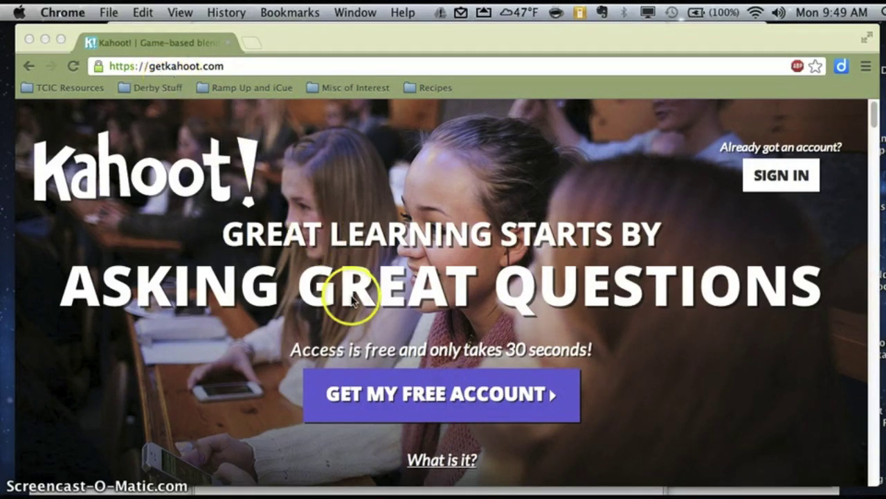
Start a free account sign-up with the role set to 'I'm a student 16 or under'.
{"action": "left_click", "coordinate": [430, 395]}
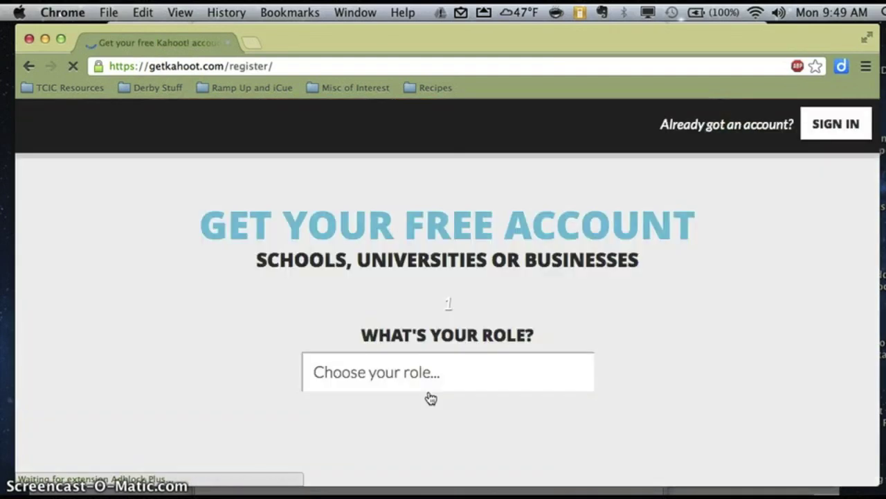
{"action": "left_click", "coordinate": [435, 380]}
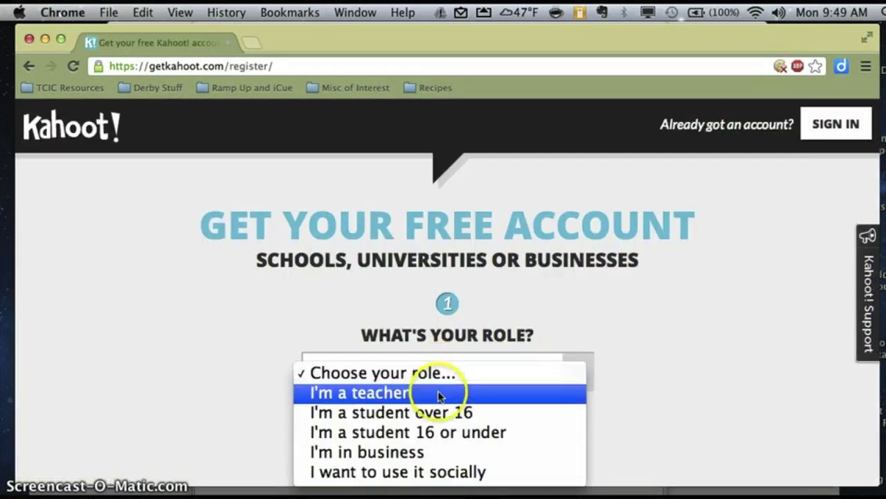
{"action": "left_click", "coordinate": [440, 432]}
{"action": "scroll", "coordinate": [530, 408], "scroll_direction": "down", "scroll_amount": 5}
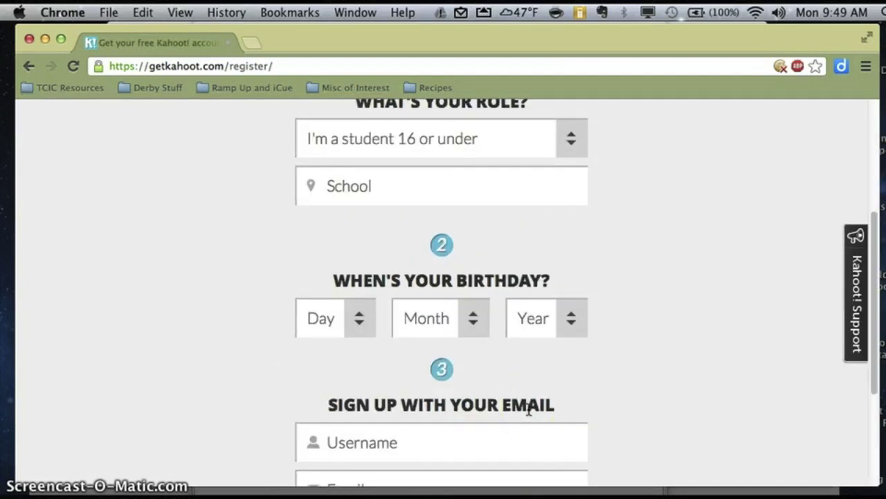